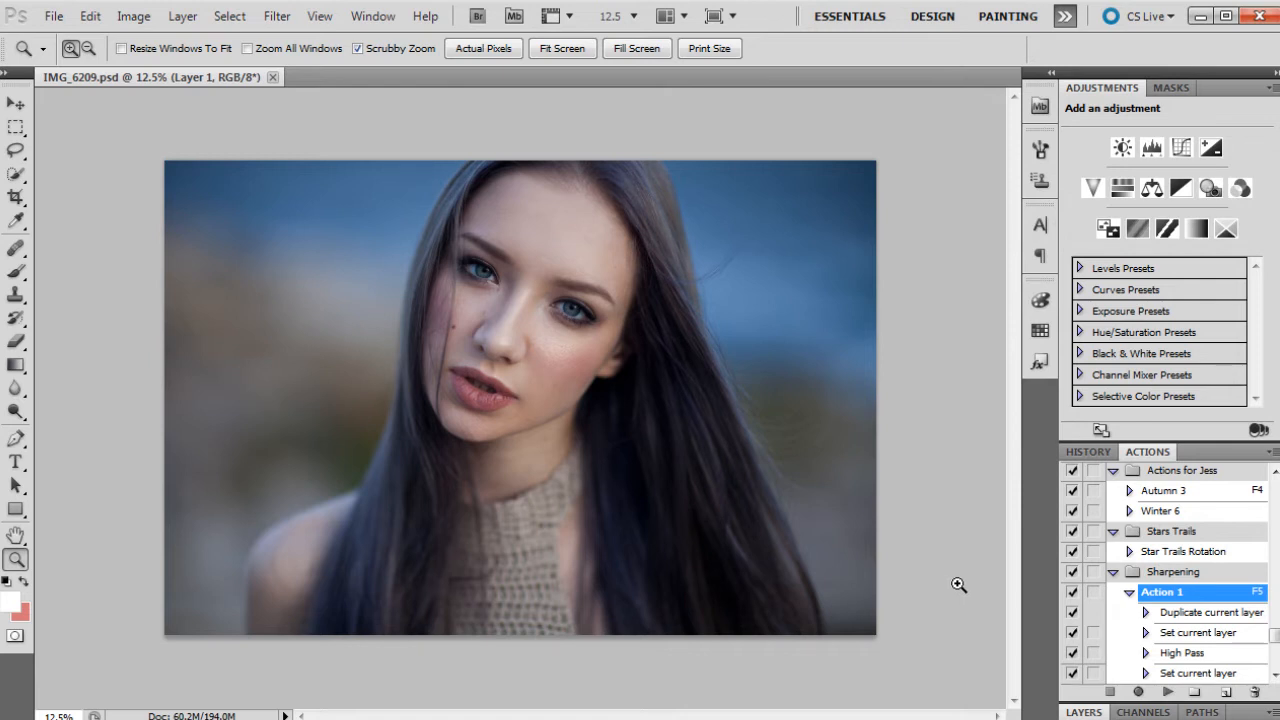
# Step: Flatten the portrait's layers into a single background layer and check the image's edit history
pyautogui.click(1083, 712)
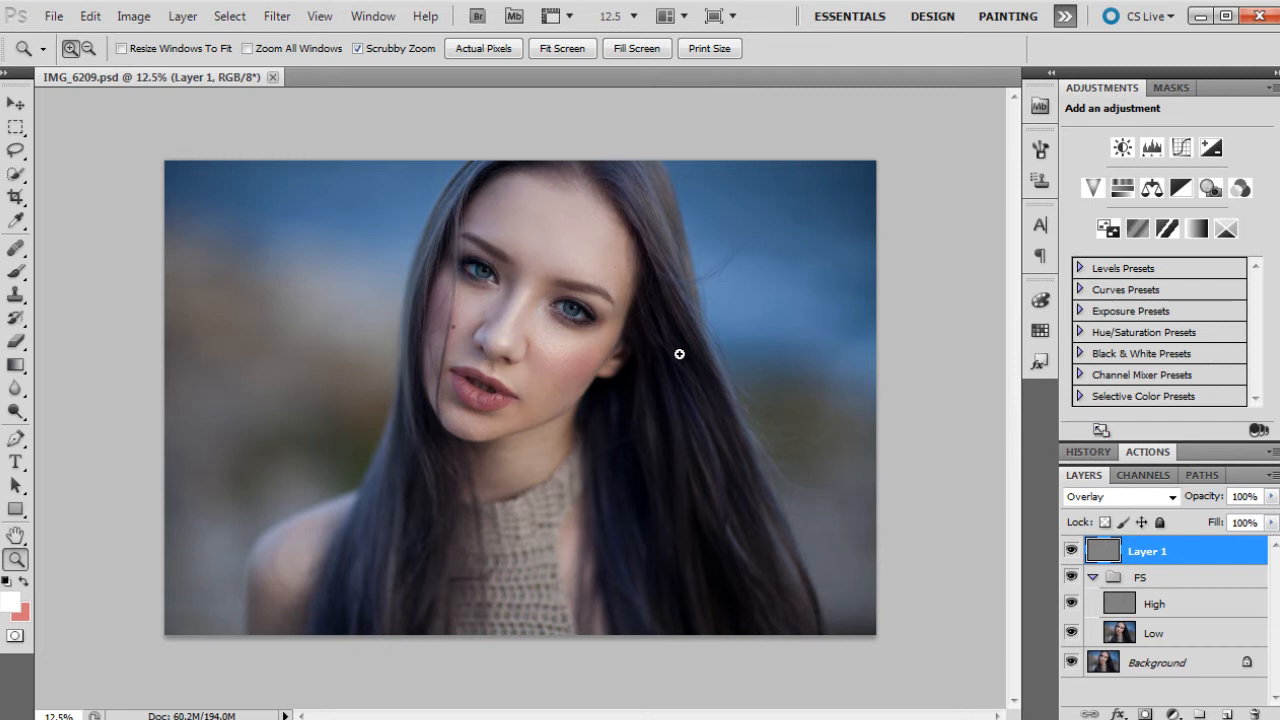
pyautogui.click(183, 17)
pyautogui.click(290, 661)
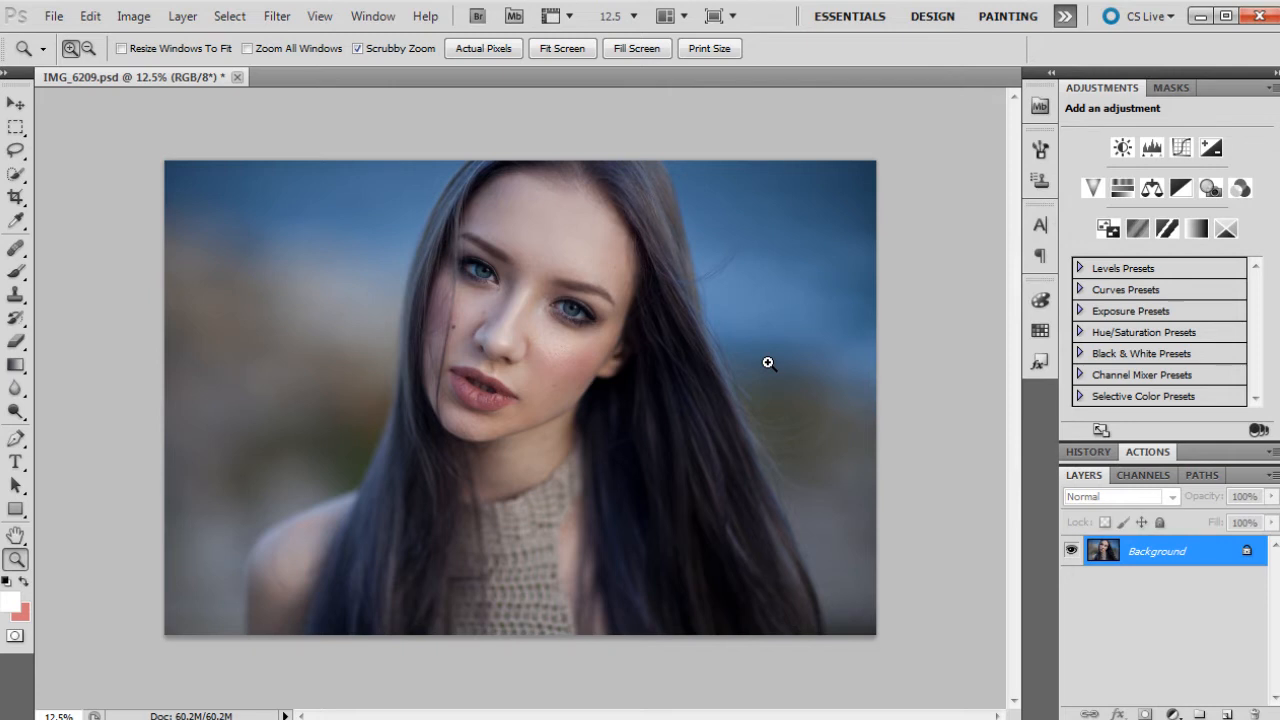
pyautogui.click(1088, 453)
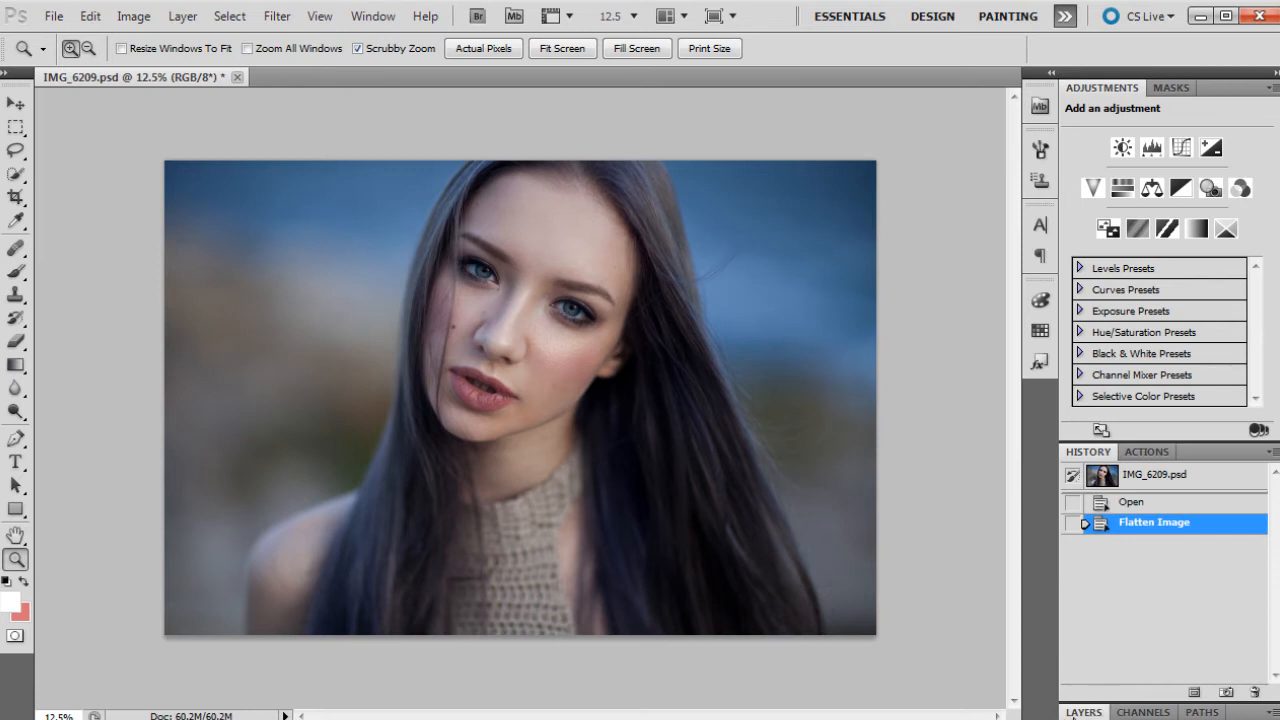
# Step: Add a Selective Color adjustment layer above the background
pyautogui.click(1082, 712)
pyautogui.click(1172, 714)
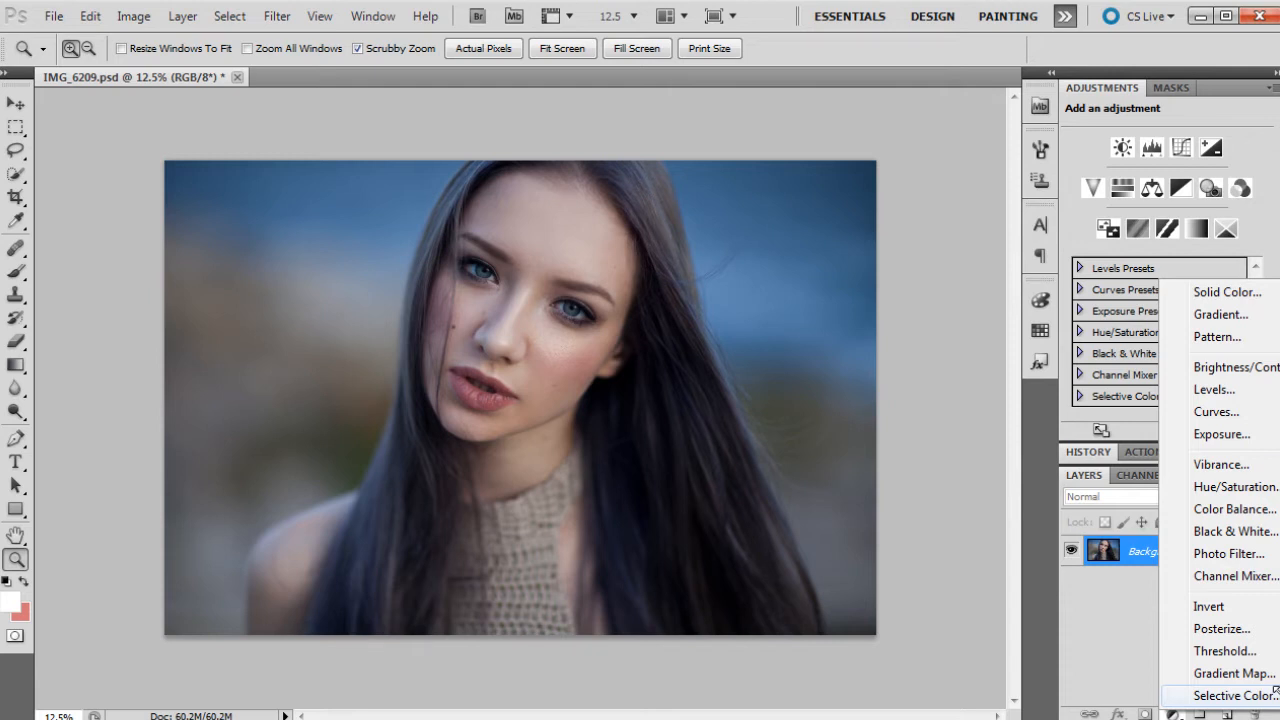
pyautogui.click(1240, 695)
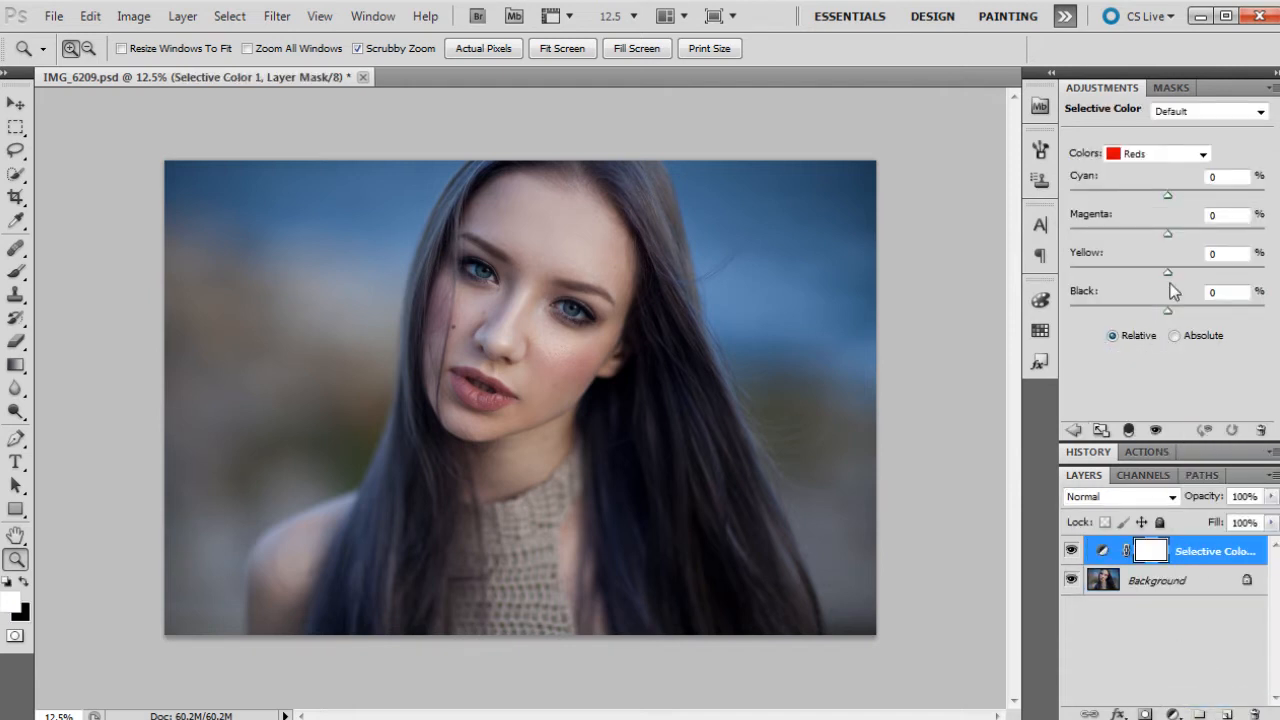
# Step: For the Whites, set cyan to +8% and slightly lower yellow and black
pyautogui.click(1192, 157)
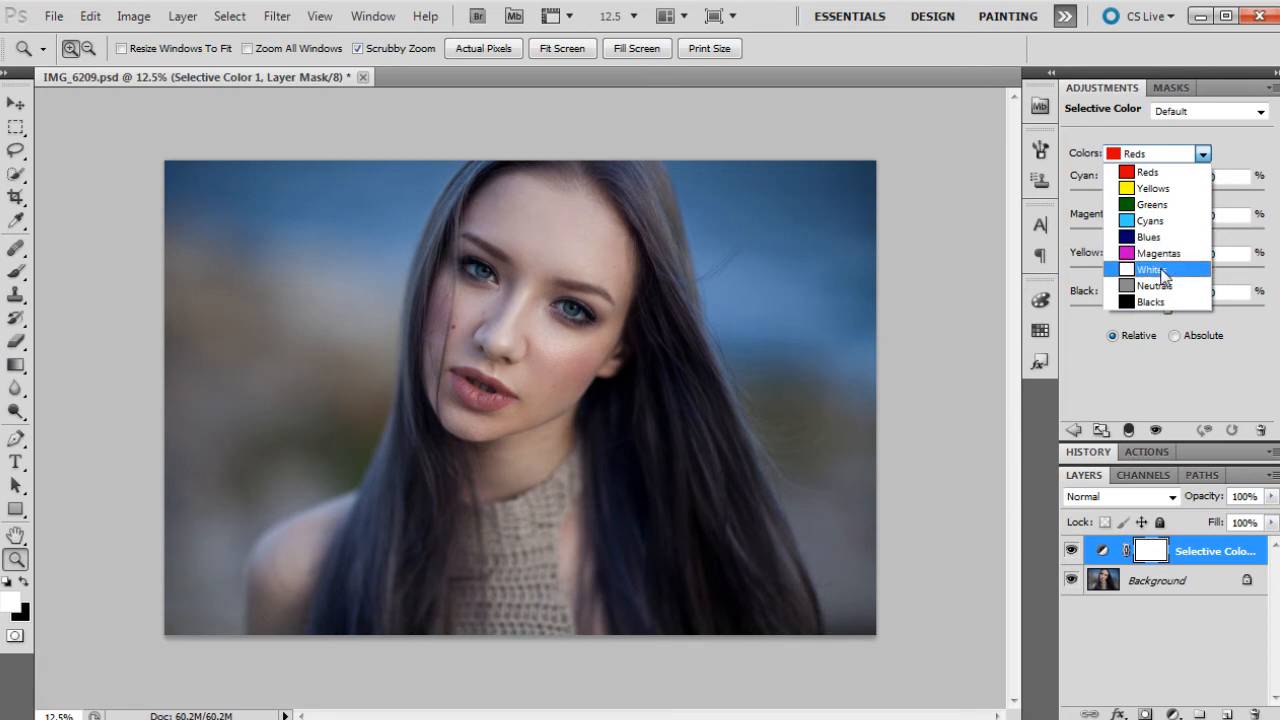
pyautogui.click(1163, 272)
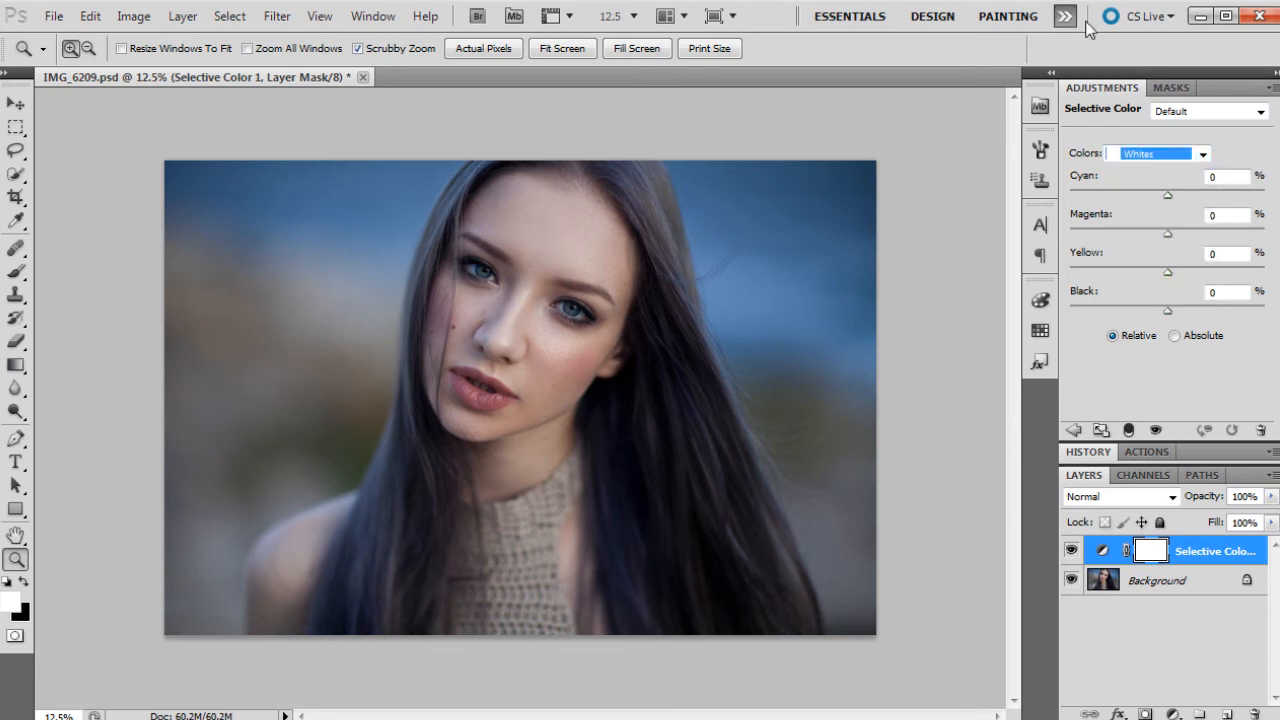
pyautogui.moveTo(1168, 196); pyautogui.dragTo(1176, 198)
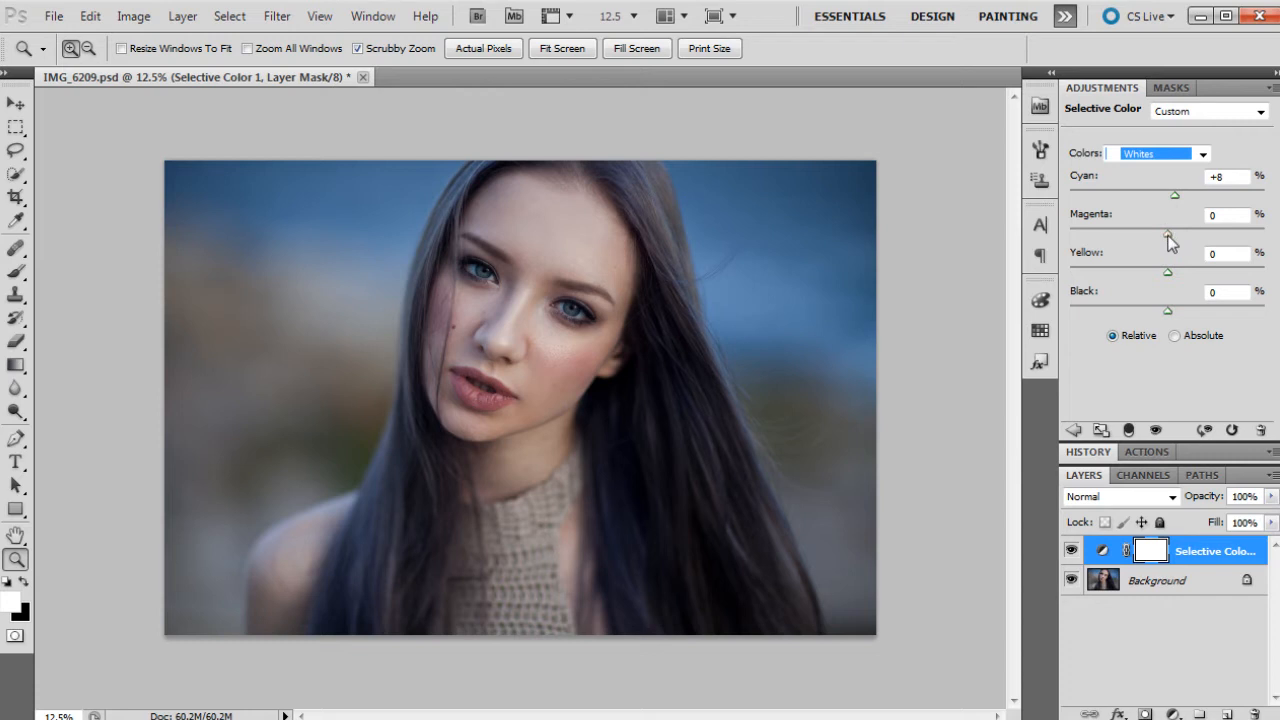
pyautogui.moveTo(1167, 237); pyautogui.dragTo(1168, 237)
pyautogui.moveTo(1166, 270); pyautogui.dragTo(1155, 270)
pyautogui.moveTo(1170, 312); pyautogui.dragTo(1165, 317)
# Step: For the Neutrals, set cyan, magenta and yellow to +5% each and lower black slightly
pyautogui.click(1197, 155)
pyautogui.click(1157, 289)
pyautogui.moveTo(1168, 196); pyautogui.dragTo(1173, 236)
pyautogui.moveTo(1168, 273); pyautogui.dragTo(1172, 274)
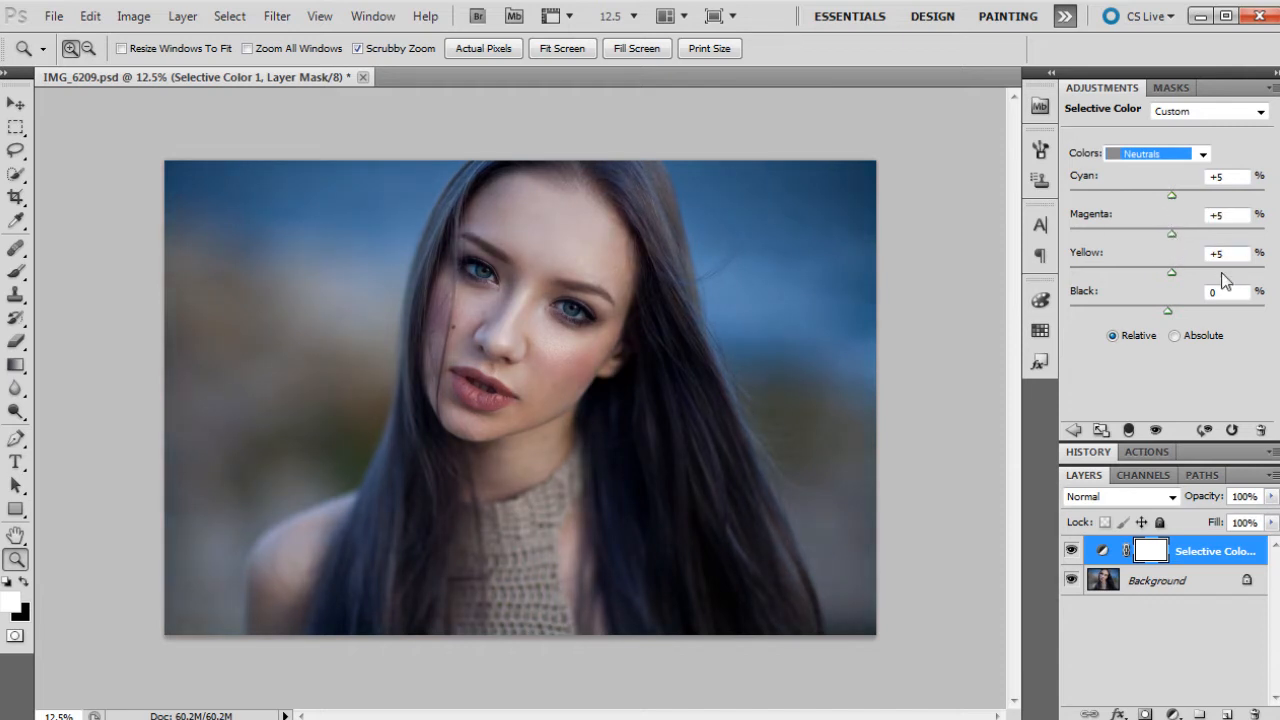
pyautogui.moveTo(1167, 310); pyautogui.dragTo(1165, 309)
# Step: For the Blacks, set cyan to +1%, yellow to -7% and black to +1%
pyautogui.click(1202, 154)
pyautogui.click(1192, 285)
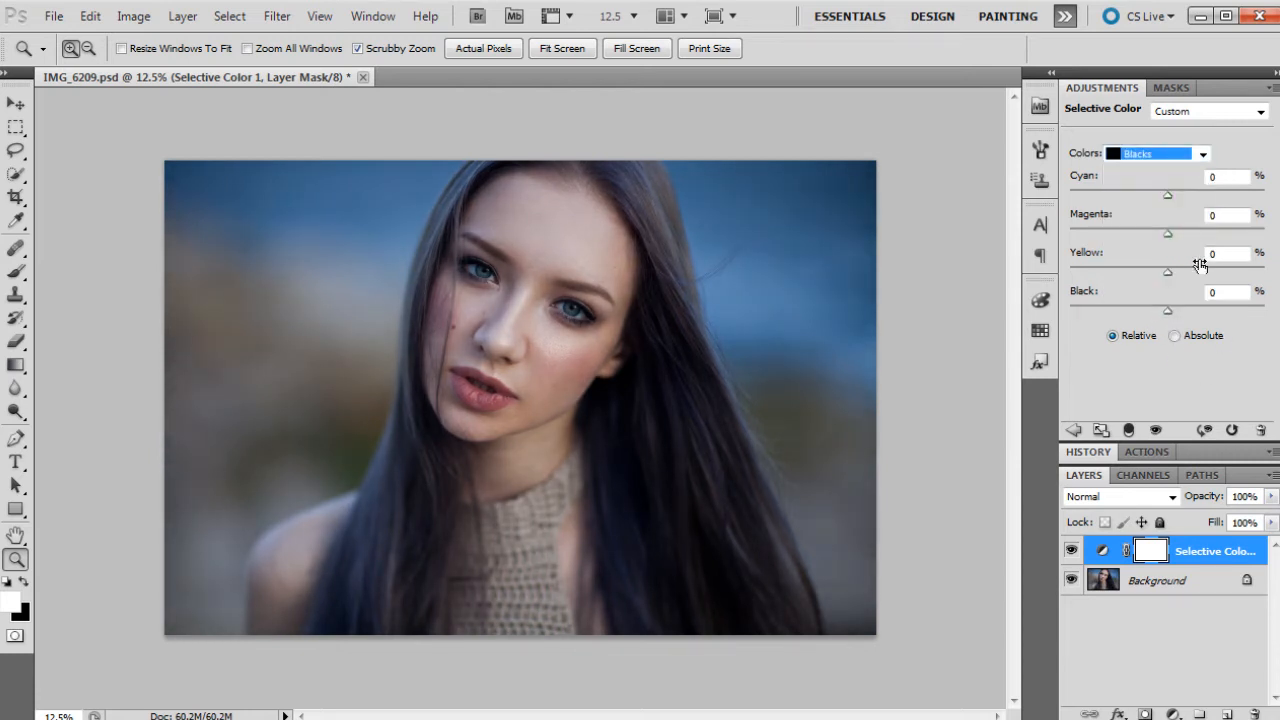
pyautogui.moveTo(1160, 189); pyautogui.dragTo(1166, 196)
pyautogui.moveTo(1167, 271); pyautogui.dragTo(1167, 309)
# Step: Reduce the Selective Color layer's opacity to 41% and compare the image with the adjustment hidden and shown
pyautogui.click(1272, 497)
pyautogui.click(1216, 520)
pyautogui.moveTo(1211, 520); pyautogui.dragTo(1215, 524)
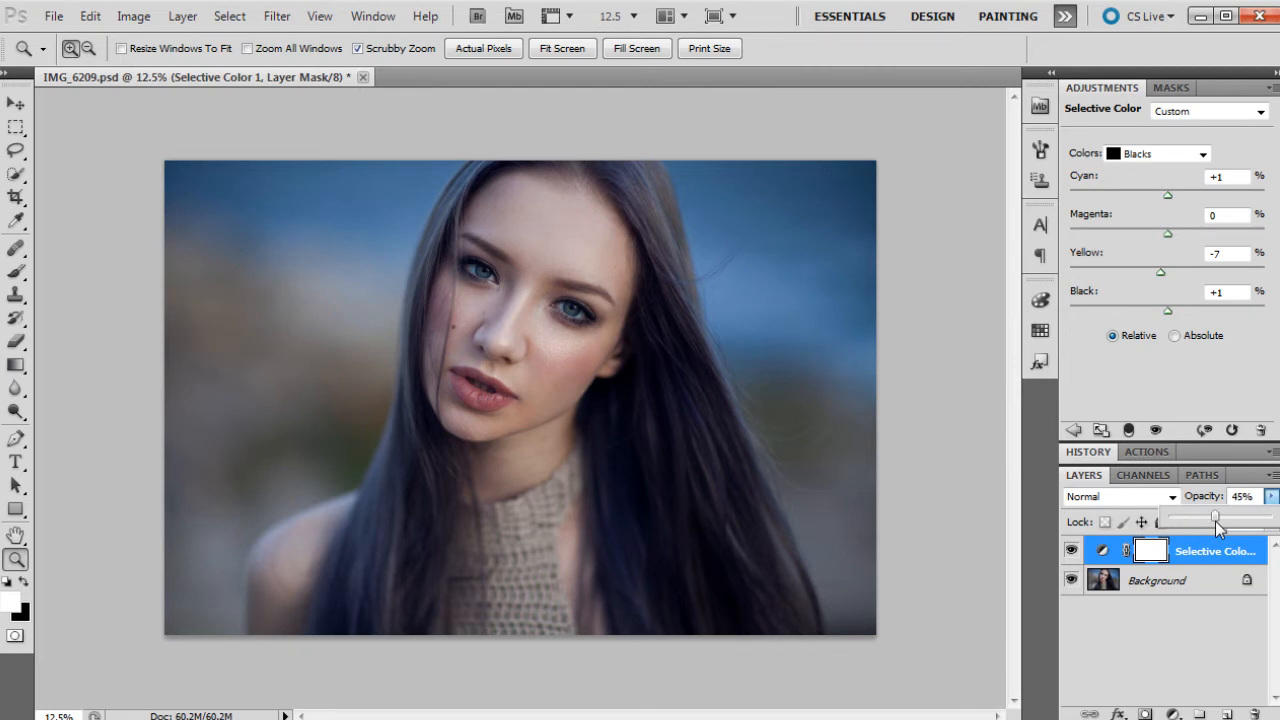
pyautogui.moveTo(1216, 520); pyautogui.dragTo(1212, 520)
pyautogui.moveTo(1215, 520); pyautogui.dragTo(1213, 525)
pyautogui.click(1073, 551)
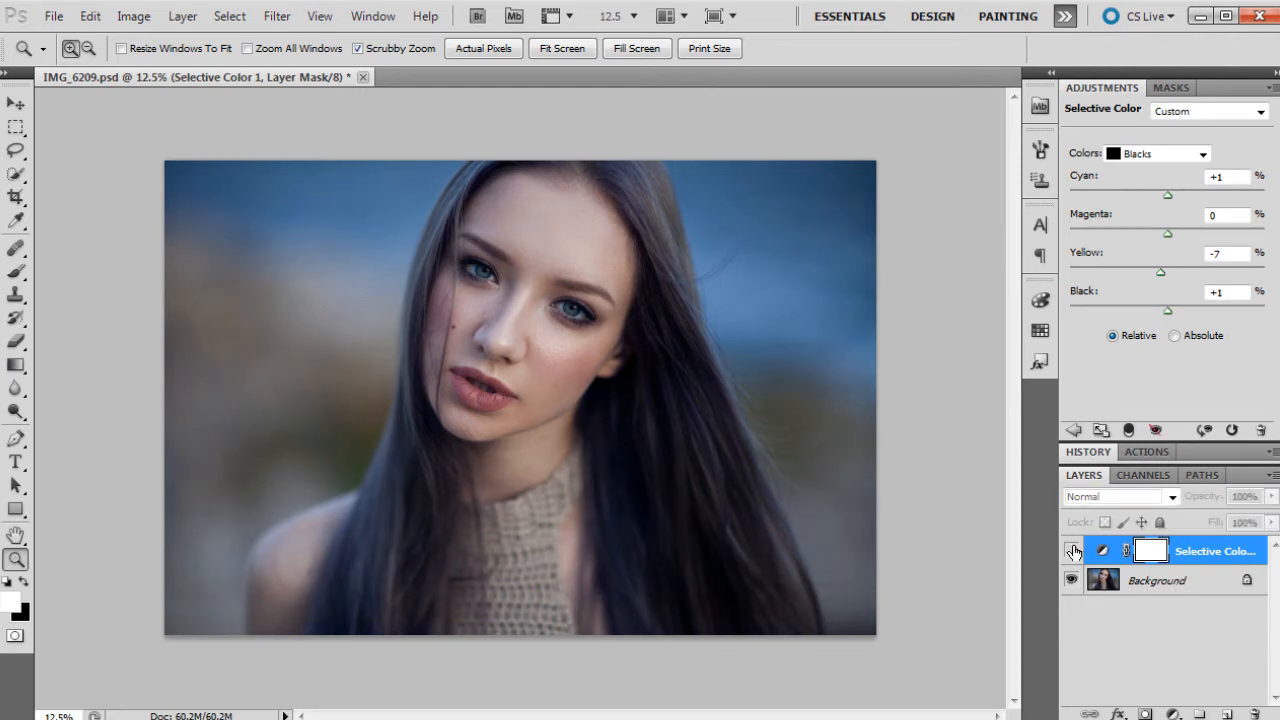
pyautogui.click(1073, 551)
pyautogui.click(1073, 551)
pyautogui.click(1073, 551)
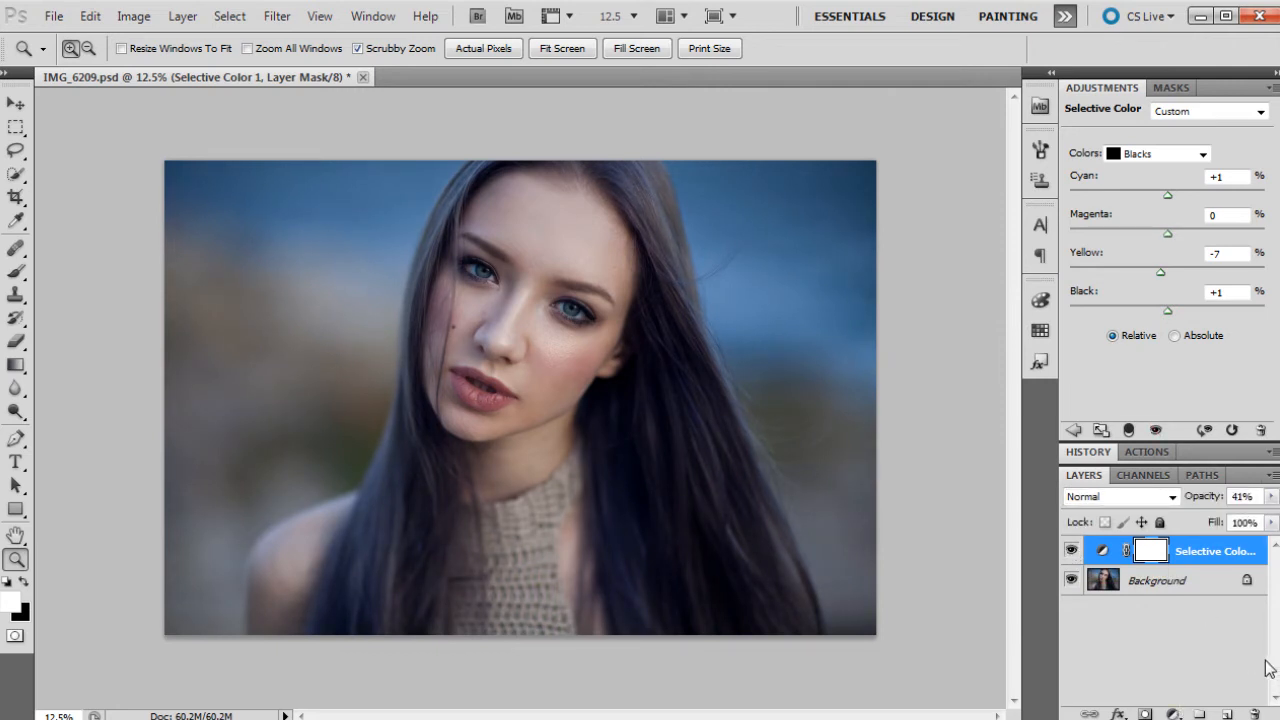
# Step: Add a Curves adjustment layer and shape its RGB curve with slightly lowered shadows and a highlight point at input 170, output 172
pyautogui.click(1173, 714)
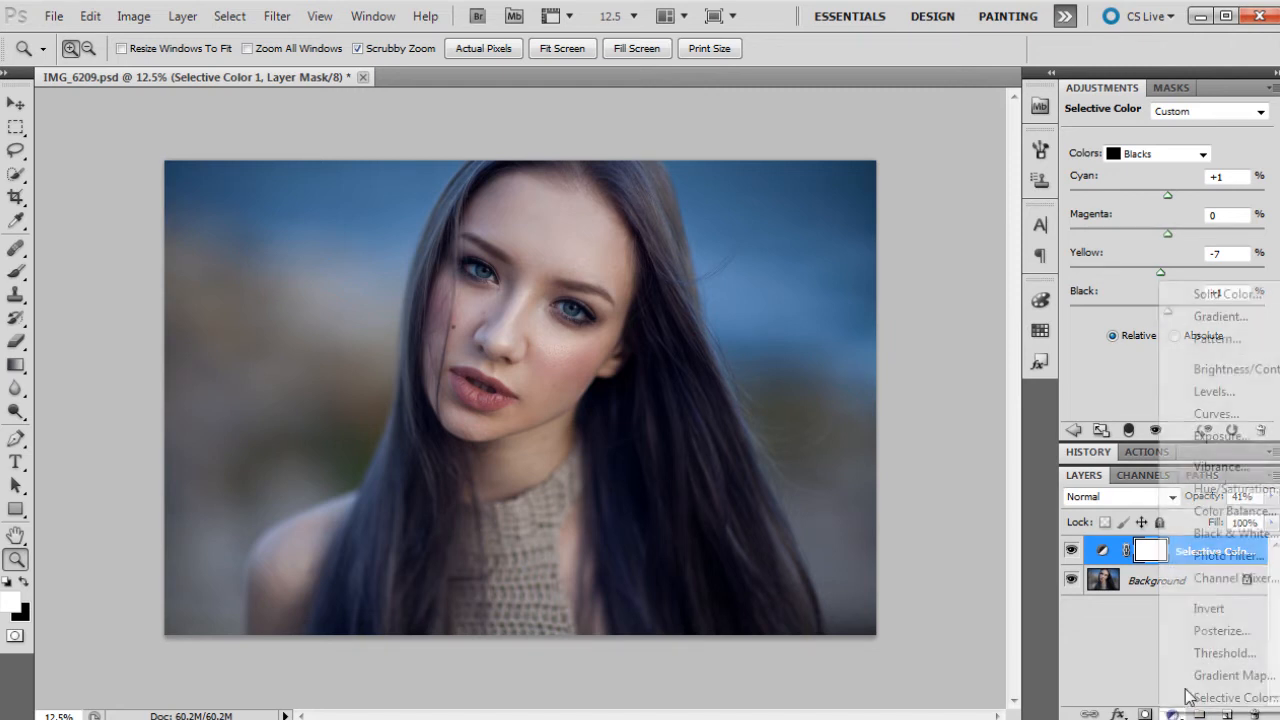
pyautogui.click(1212, 420)
pyautogui.moveTo(1119, 316); pyautogui.dragTo(1124, 304)
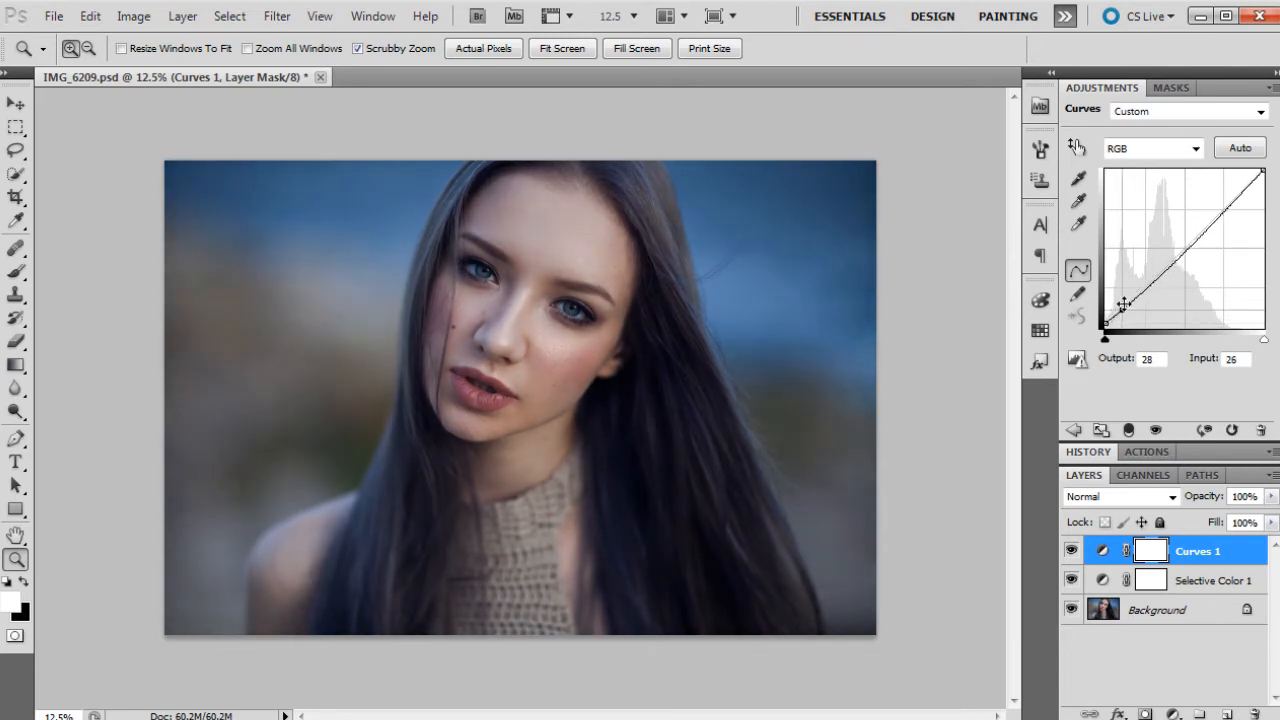
pyautogui.click(1209, 226)
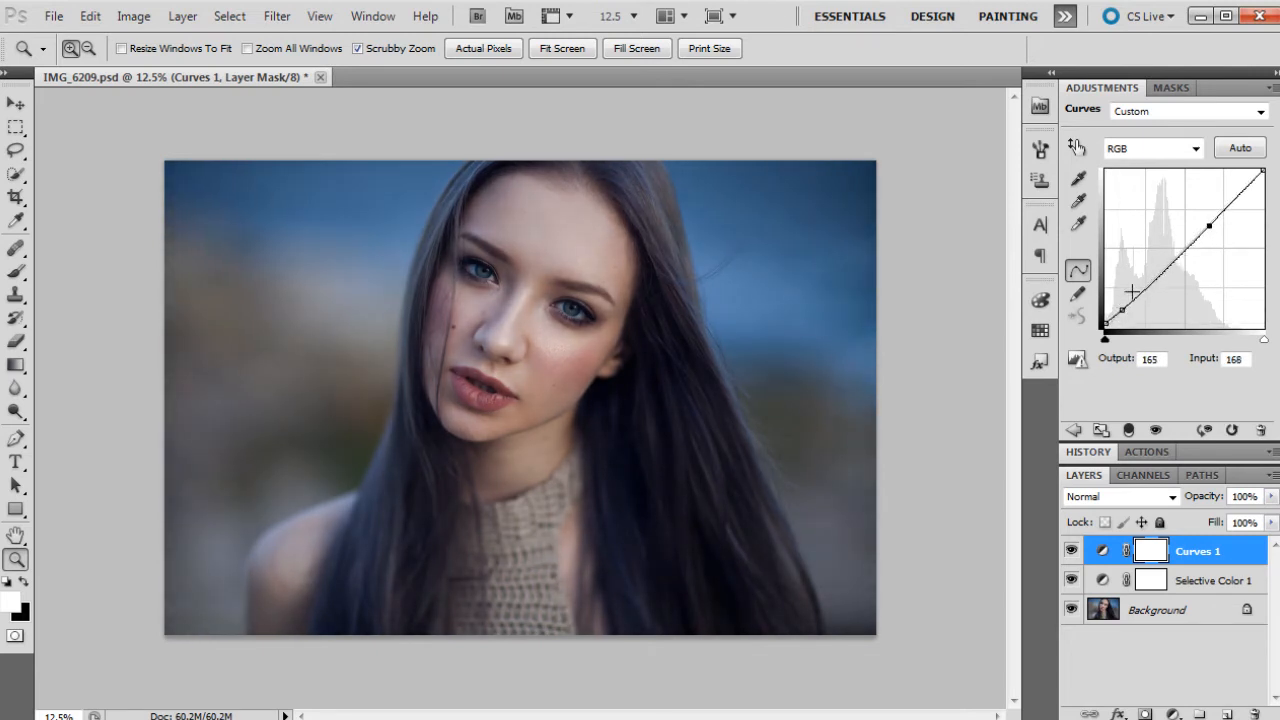
pyautogui.moveTo(1121, 310); pyautogui.dragTo(1119, 313)
pyautogui.moveTo(1213, 224); pyautogui.dragTo(1220, 219)
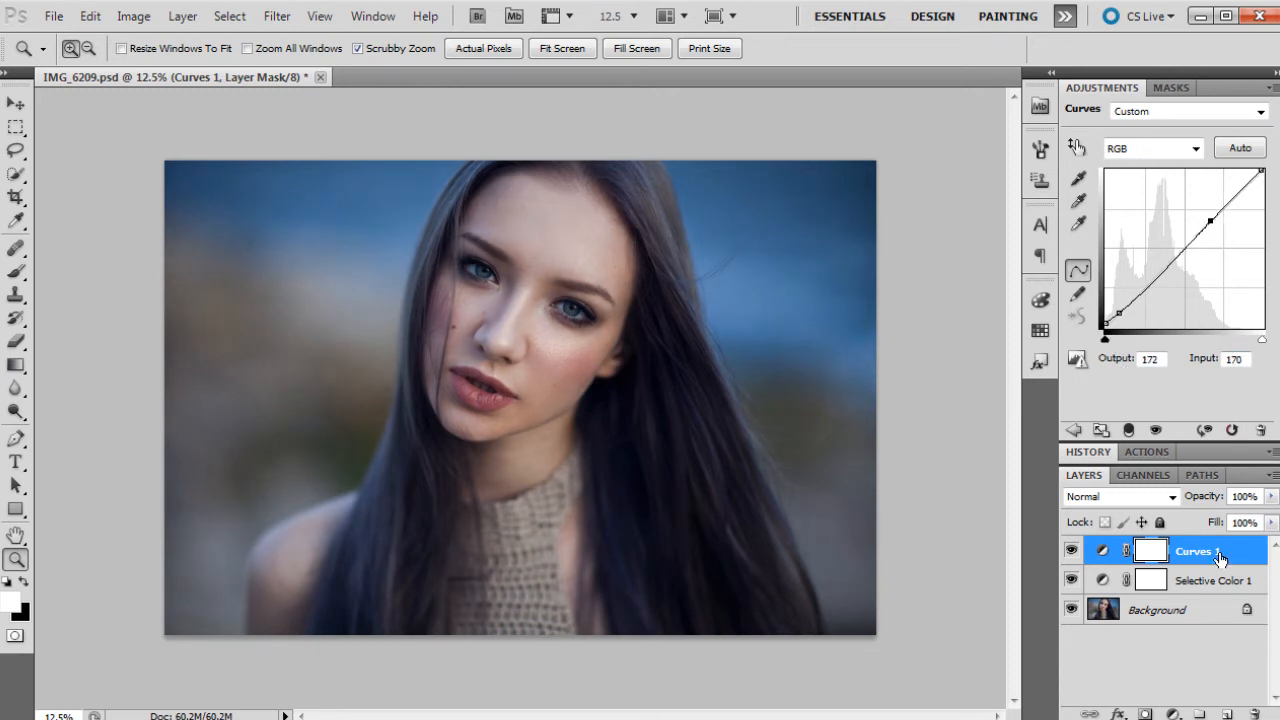
# Step: On the Red curve, add a shadow point near input 31, a point at 74/74 and a highlight point at input 212, output 213
pyautogui.click(1143, 155)
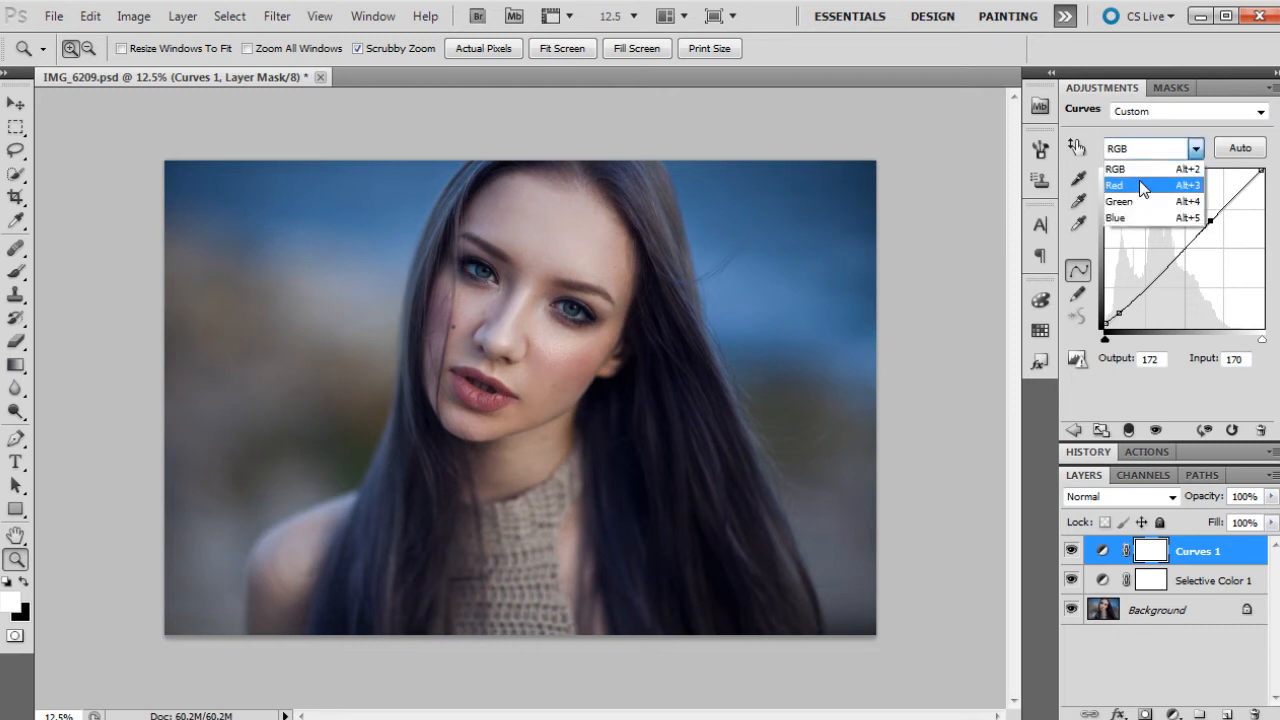
pyautogui.click(1145, 178)
pyautogui.moveTo(1142, 289); pyautogui.dragTo(1125, 308)
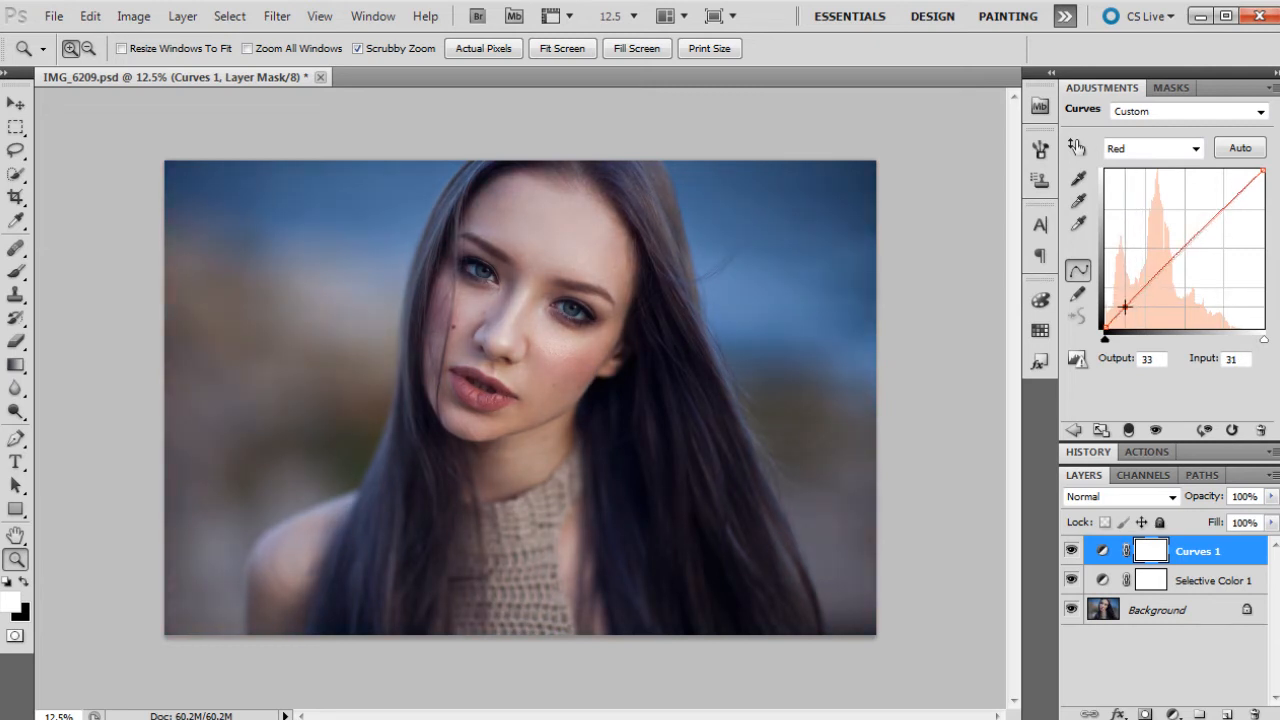
pyautogui.moveTo(1180, 263); pyautogui.dragTo(1151, 282)
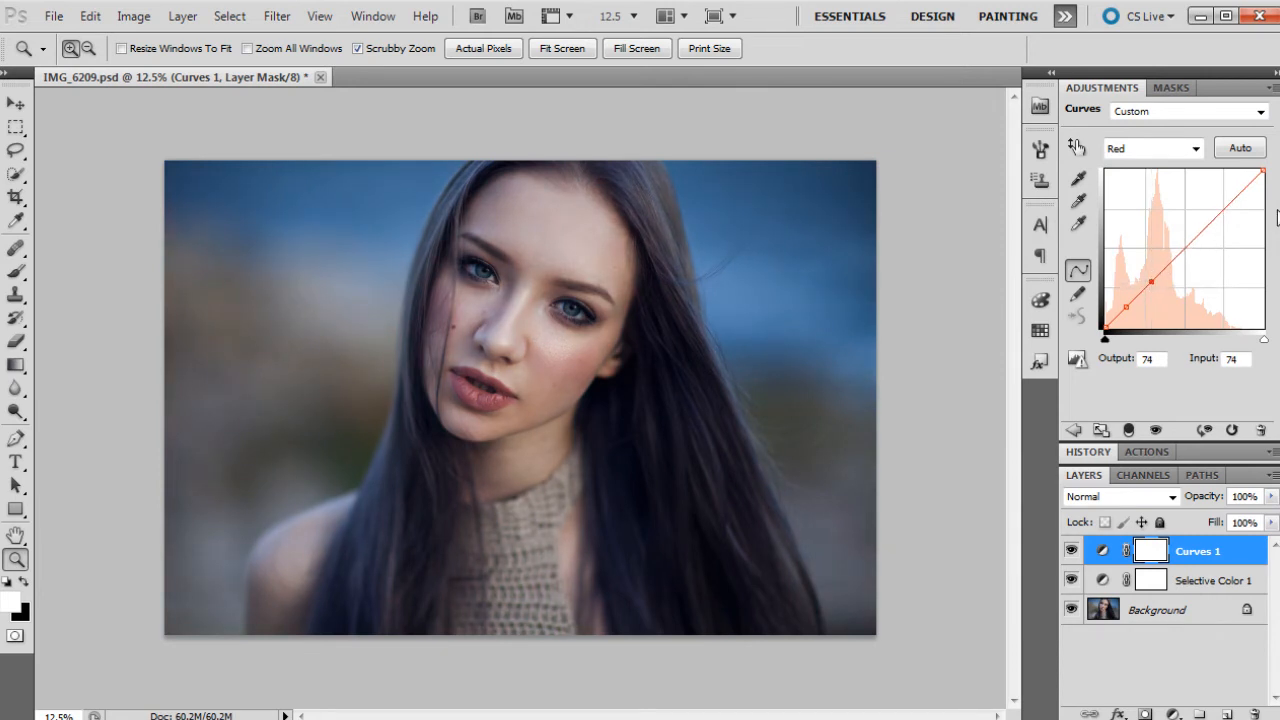
pyautogui.moveTo(1234, 198); pyautogui.dragTo(1236, 196)
# Step: On the Green curve, add a shadow point and a midtone point at input 136, output 136, and shift the shadow point lower
pyautogui.click(1142, 150)
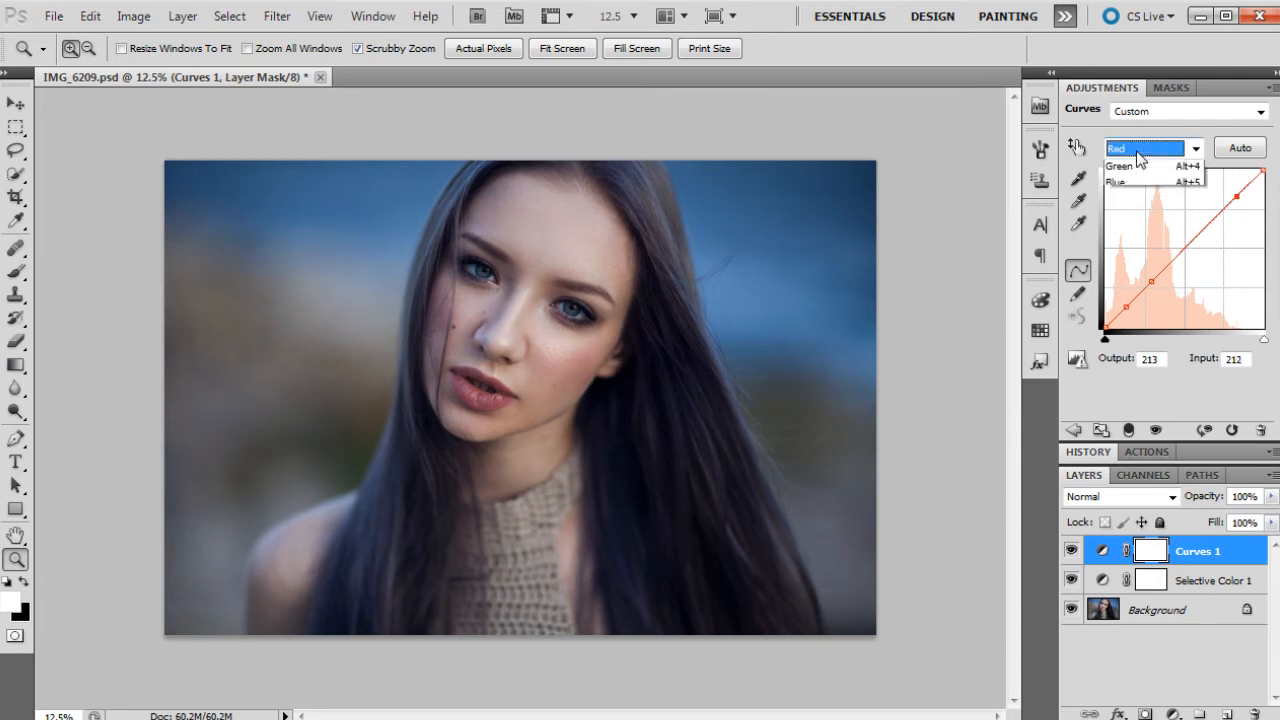
pyautogui.click(1138, 203)
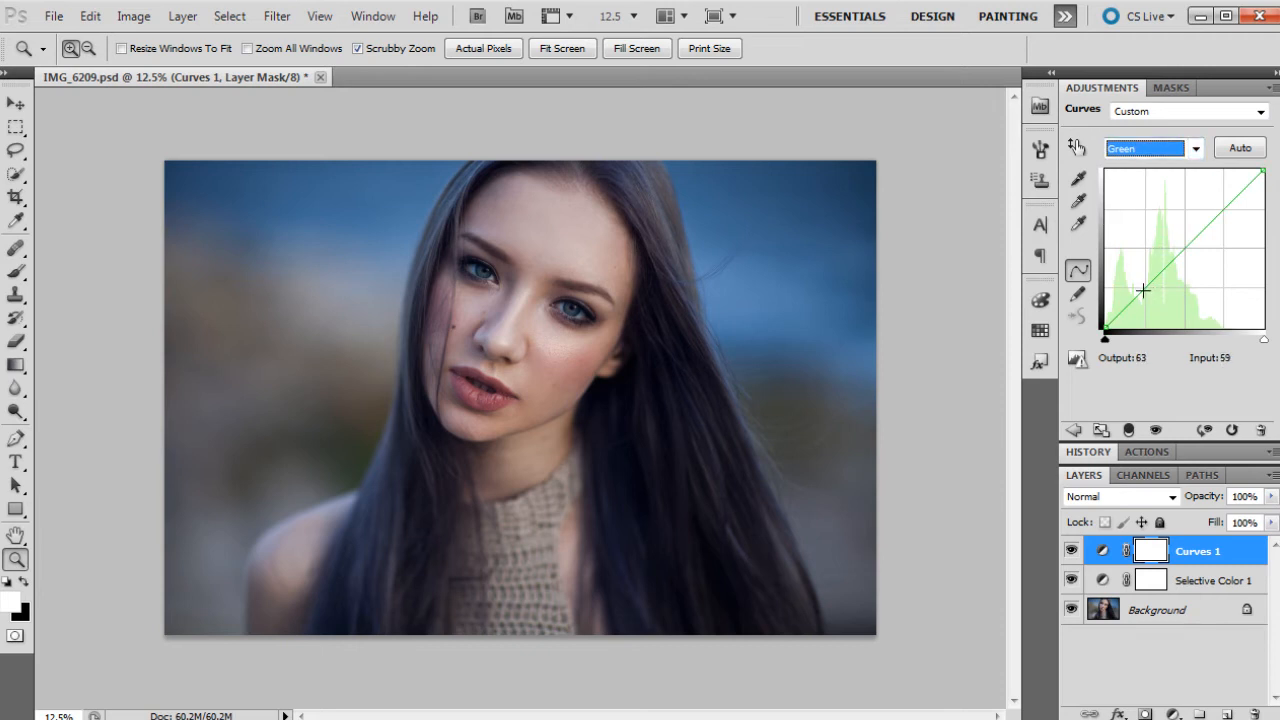
pyautogui.click(1134, 299)
pyautogui.click(1176, 256)
pyautogui.moveTo(1176, 256); pyautogui.dragTo(1196, 246)
pyautogui.click(1136, 300)
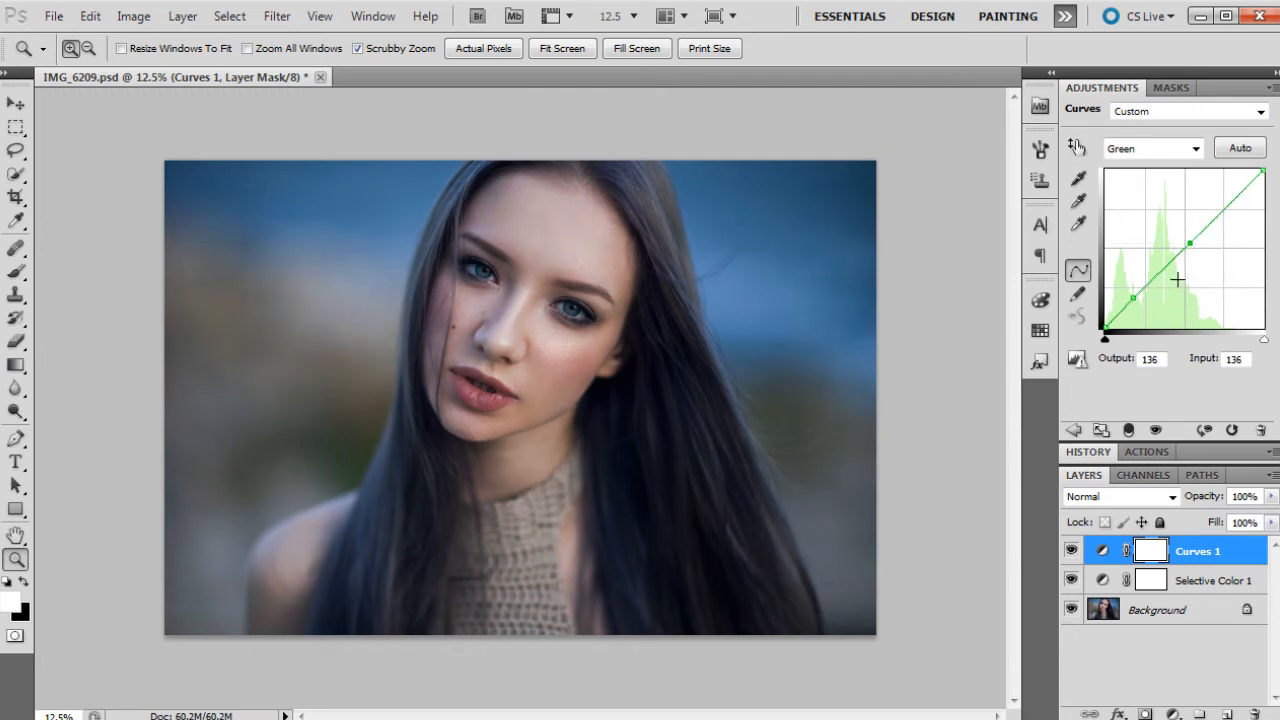
pyautogui.moveTo(1132, 298); pyautogui.dragTo(1126, 304)
# Step: On the Blue curve, add a midtone point at input 111, output 114, and a highlight point at output 201
pyautogui.click(1150, 148)
pyautogui.click(1137, 222)
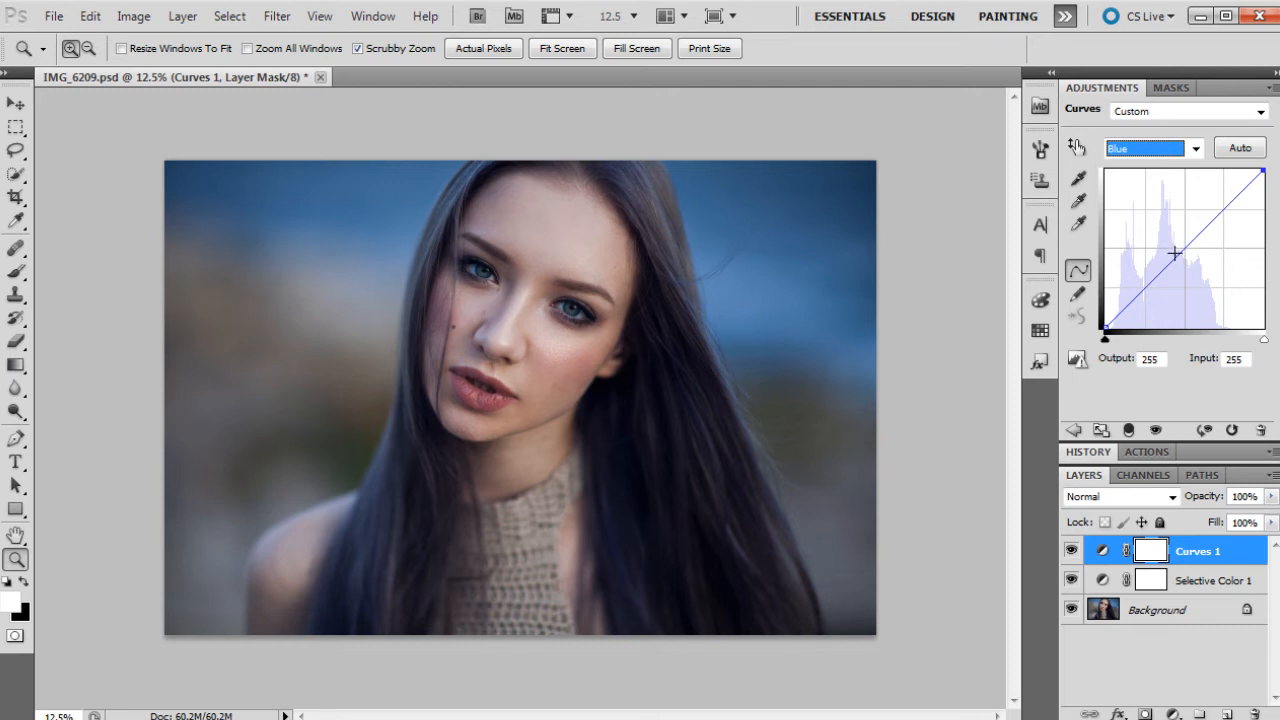
pyautogui.click(1172, 259)
pyautogui.moveTo(1172, 259); pyautogui.dragTo(1175, 256)
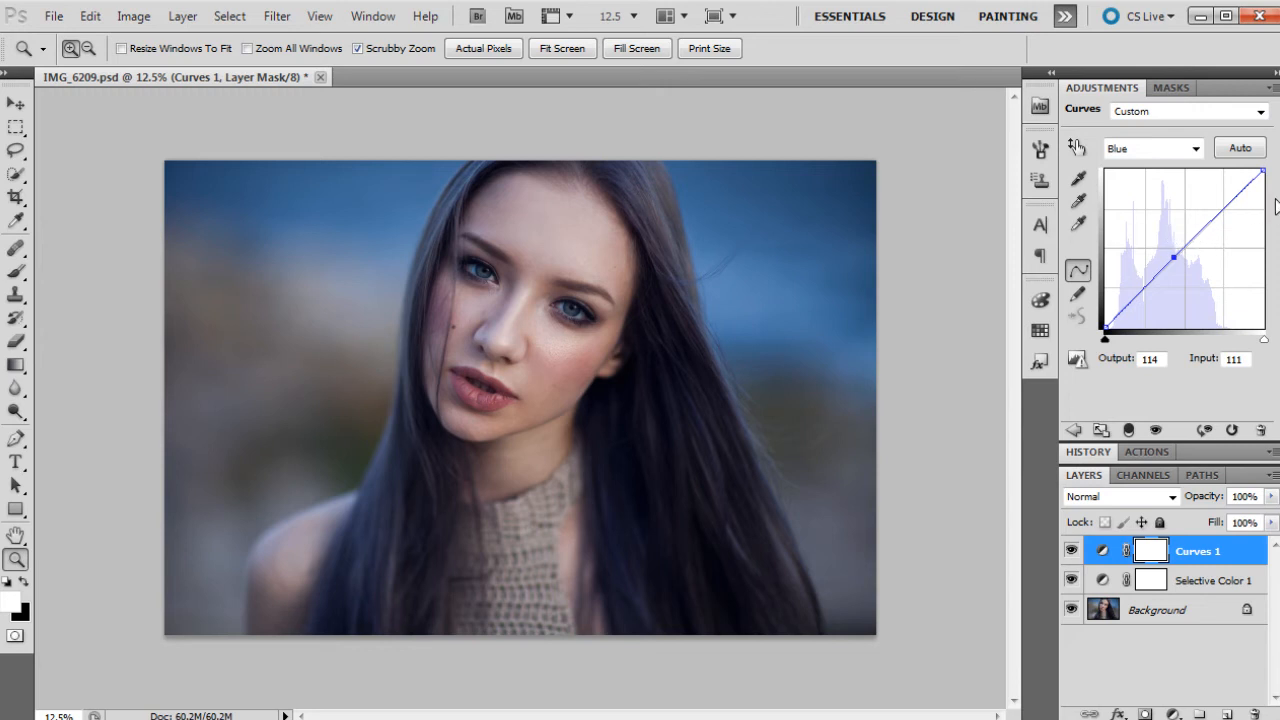
pyautogui.click(1229, 203)
# Step: Add a Levels adjustment layer with the input black point at 3 and the white point at 243
pyautogui.click(1173, 714)
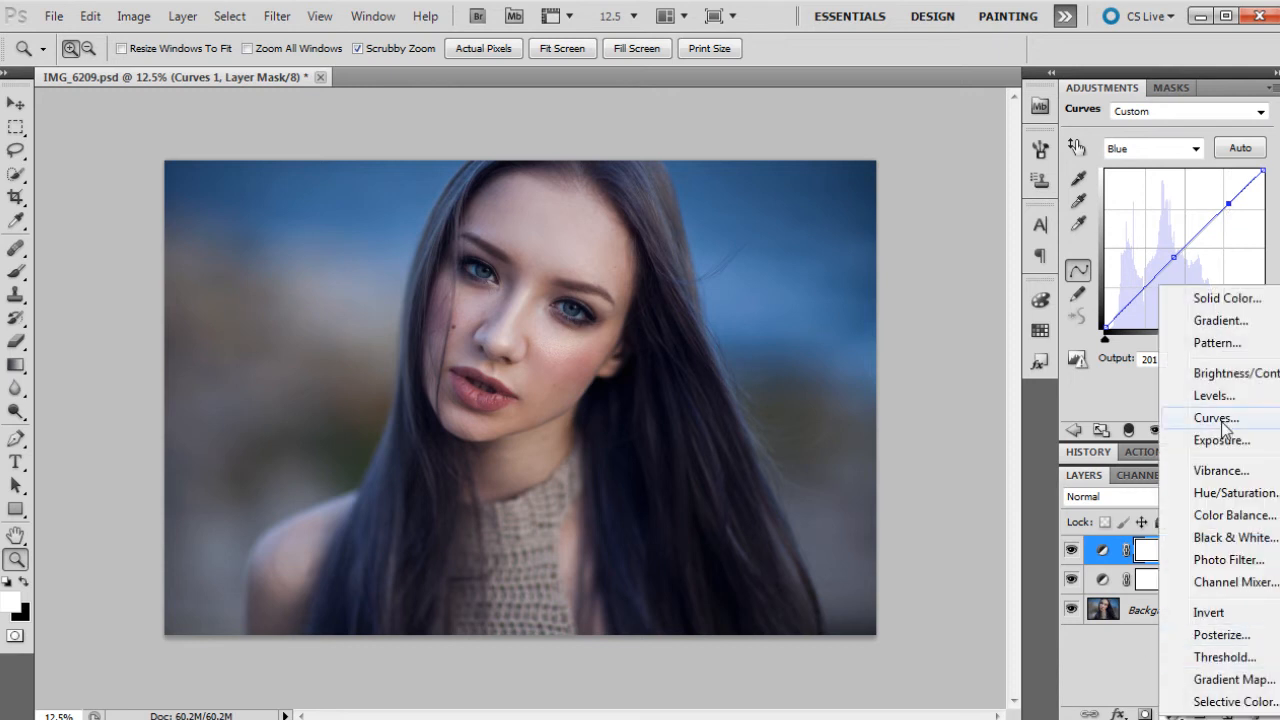
pyautogui.click(1172, 396)
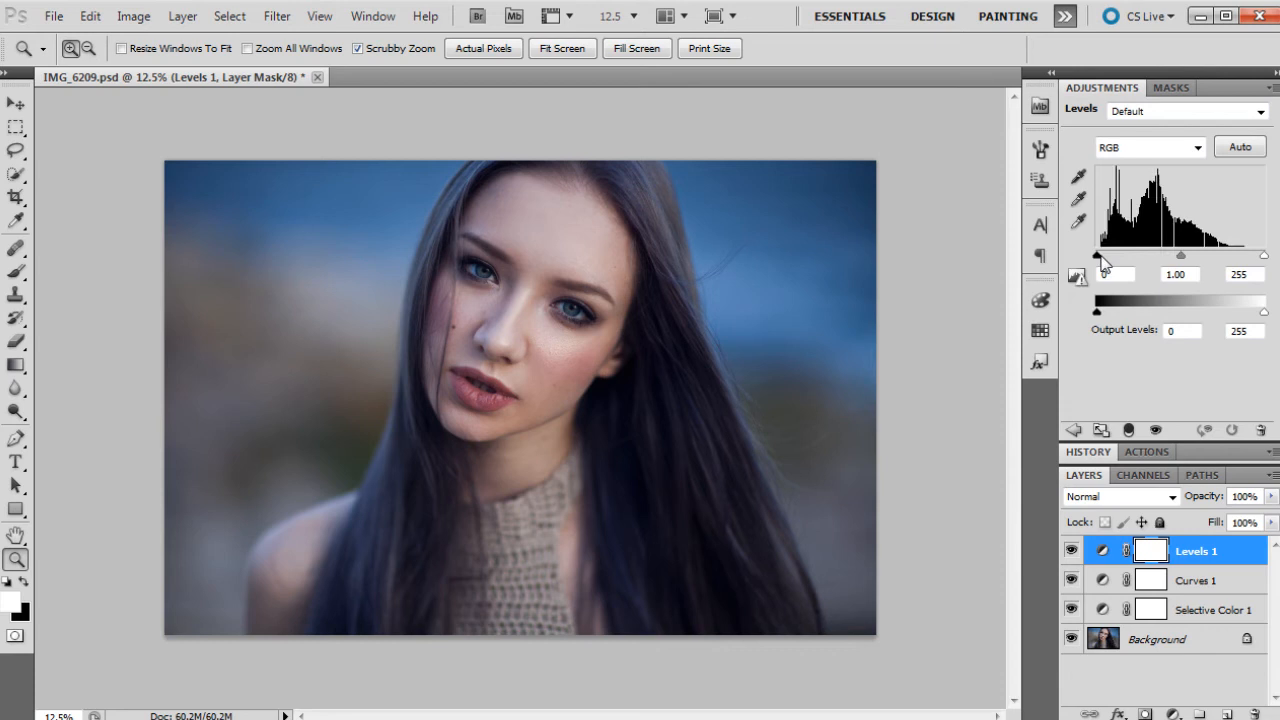
pyautogui.moveTo(1097, 256); pyautogui.dragTo(1100, 258)
pyautogui.moveTo(1264, 257); pyautogui.dragTo(1258, 262)
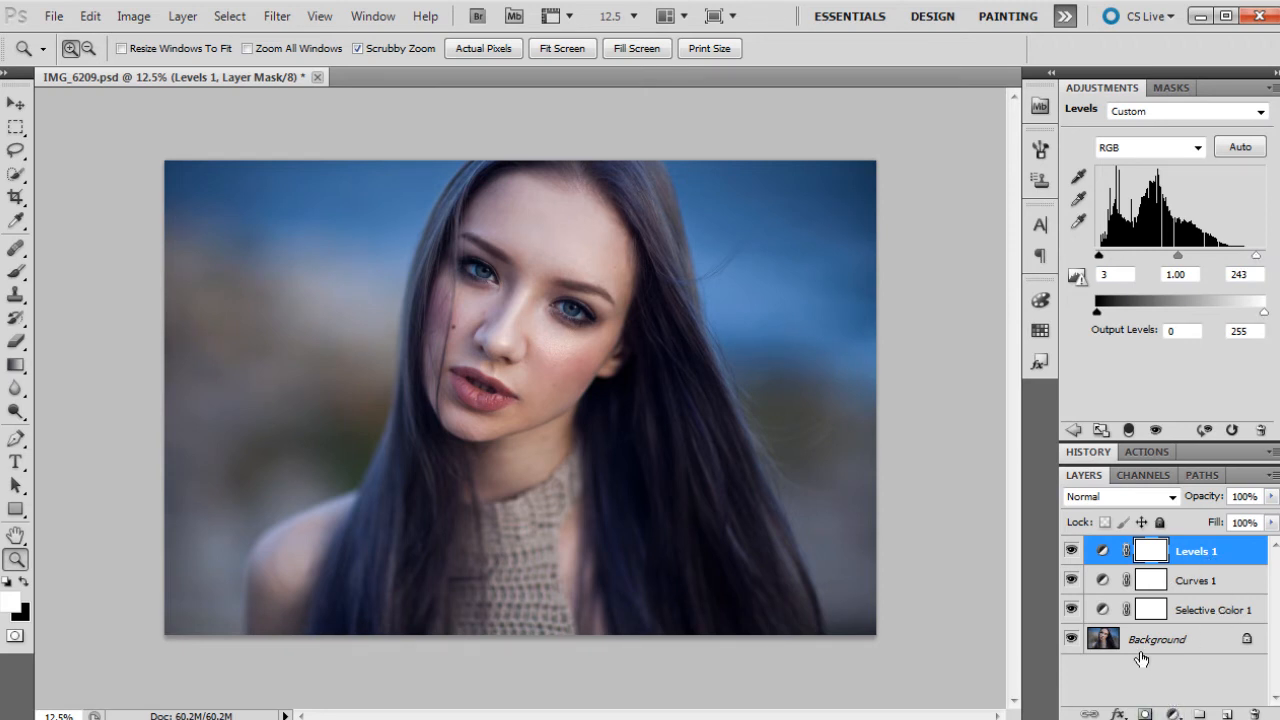
# Step: Add a Solid Color fill layer above the Levels layer with the muted mauve color #6d5562
pyautogui.click(1173, 714)
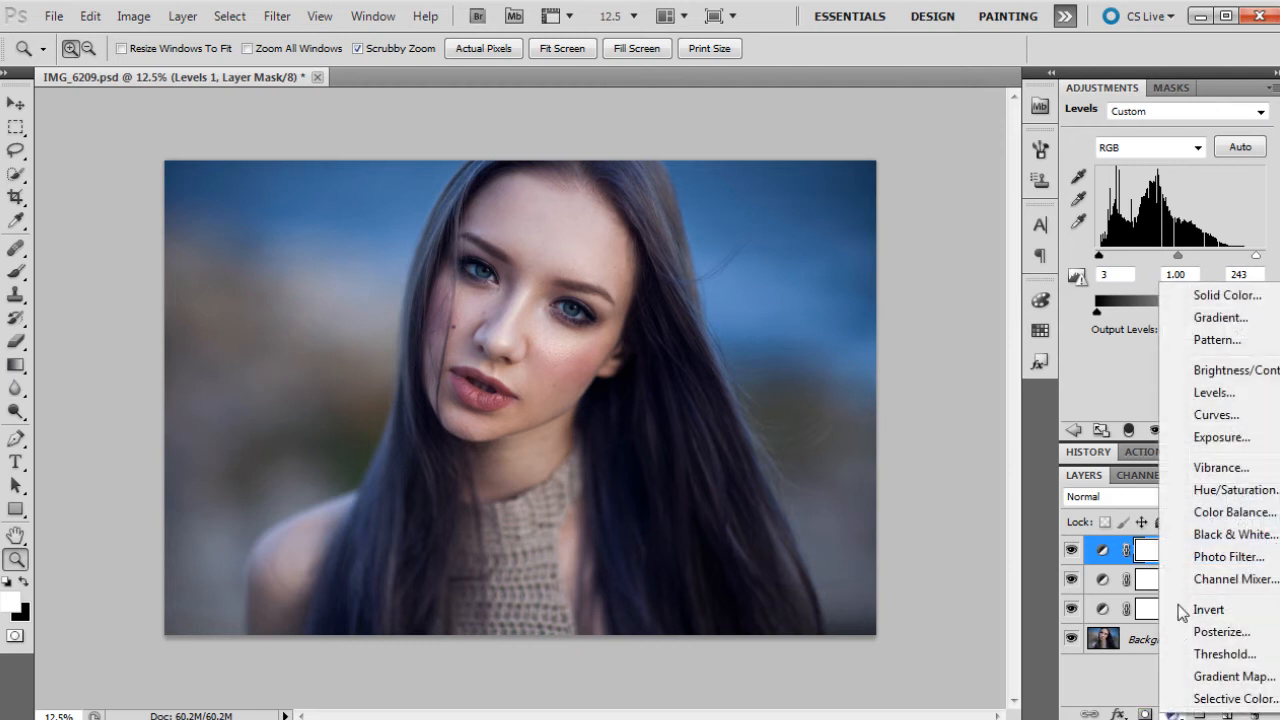
pyautogui.click(1267, 304)
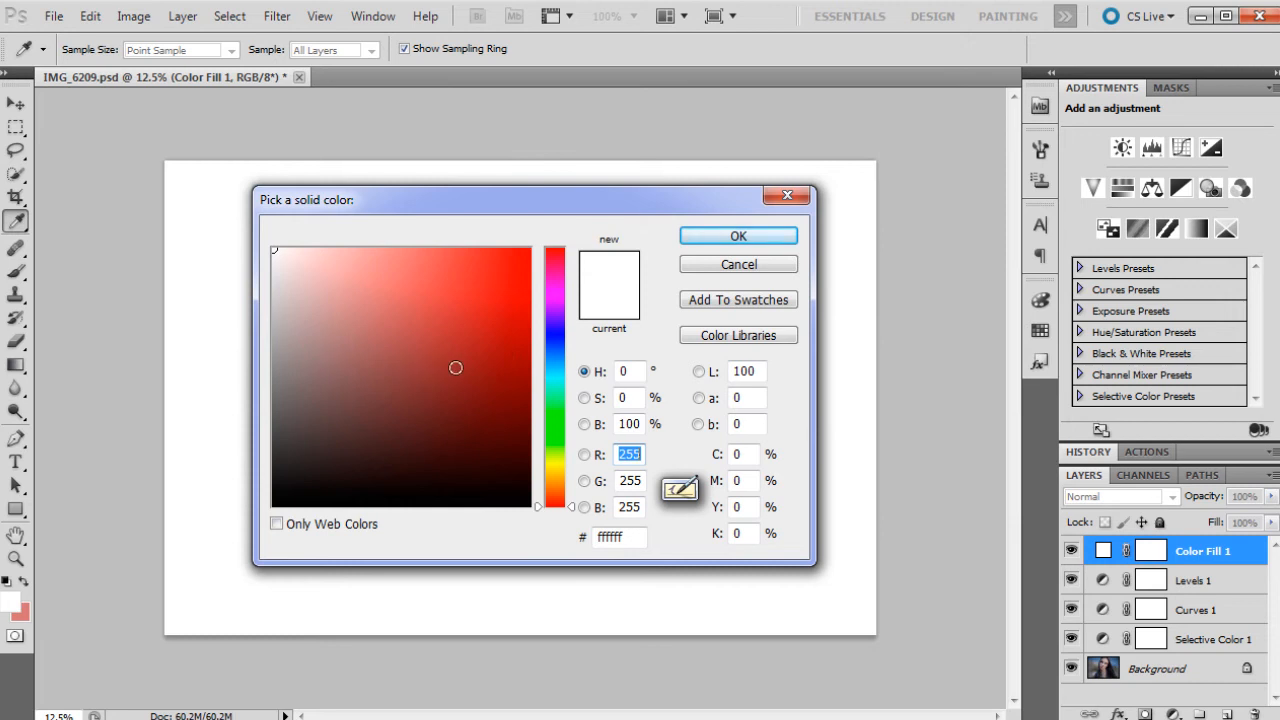
pyautogui.click(562, 299)
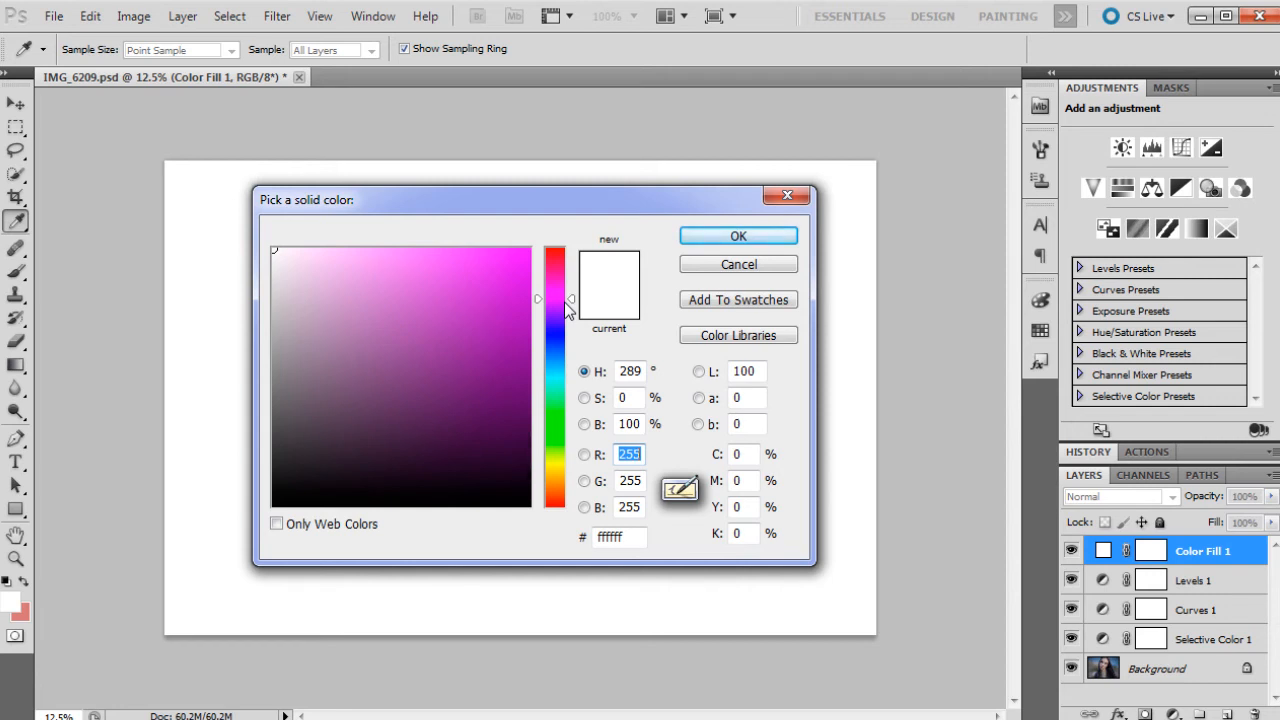
pyautogui.moveTo(567, 306); pyautogui.dragTo(571, 290)
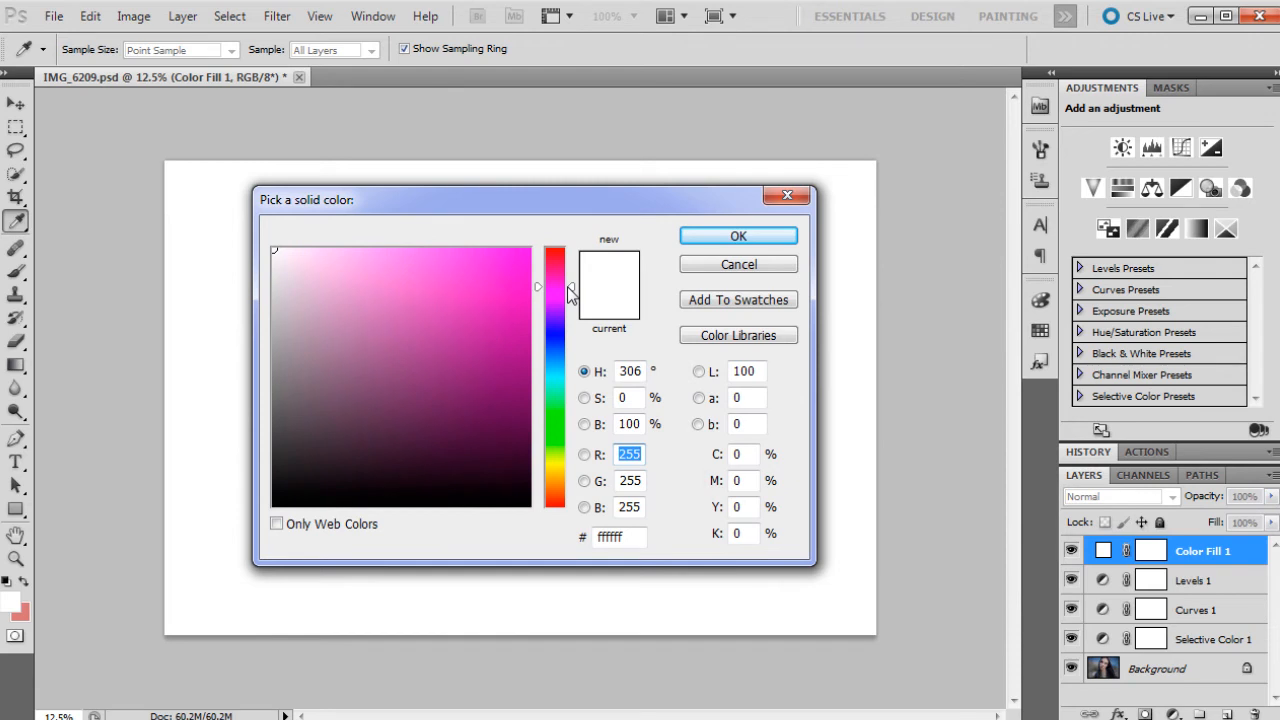
pyautogui.moveTo(568, 287); pyautogui.dragTo(573, 277)
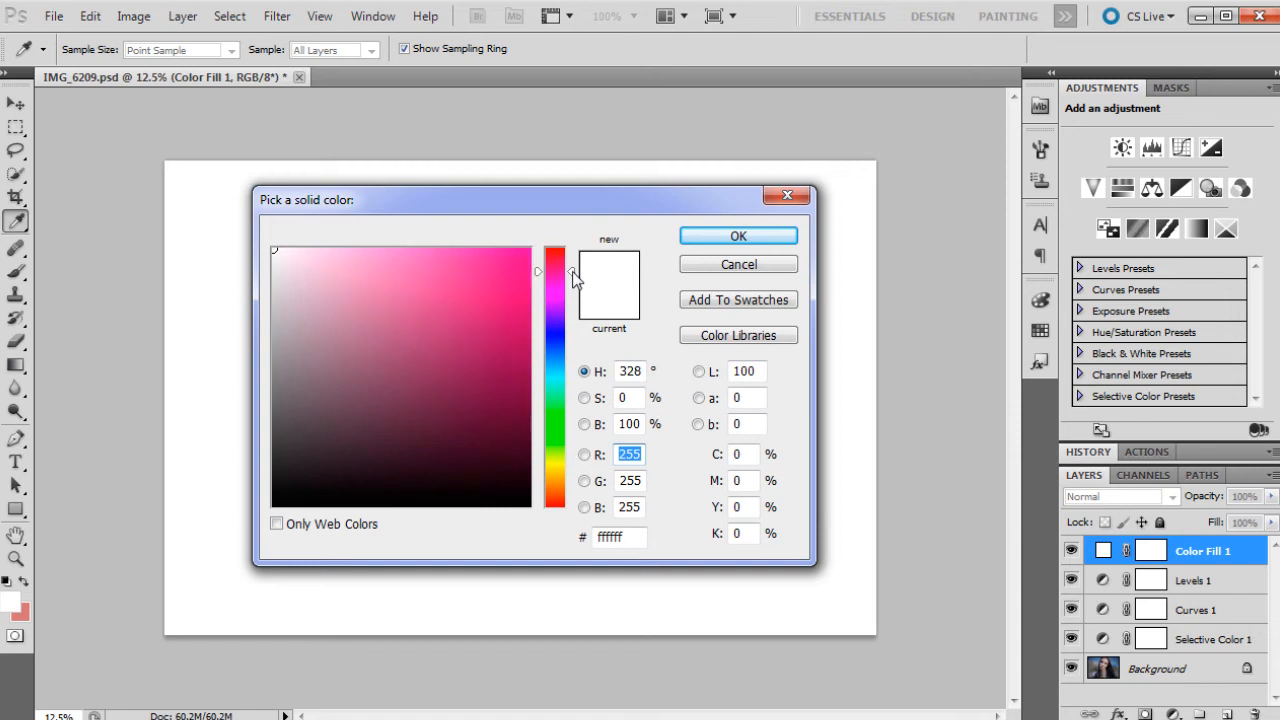
pyautogui.click(374, 374)
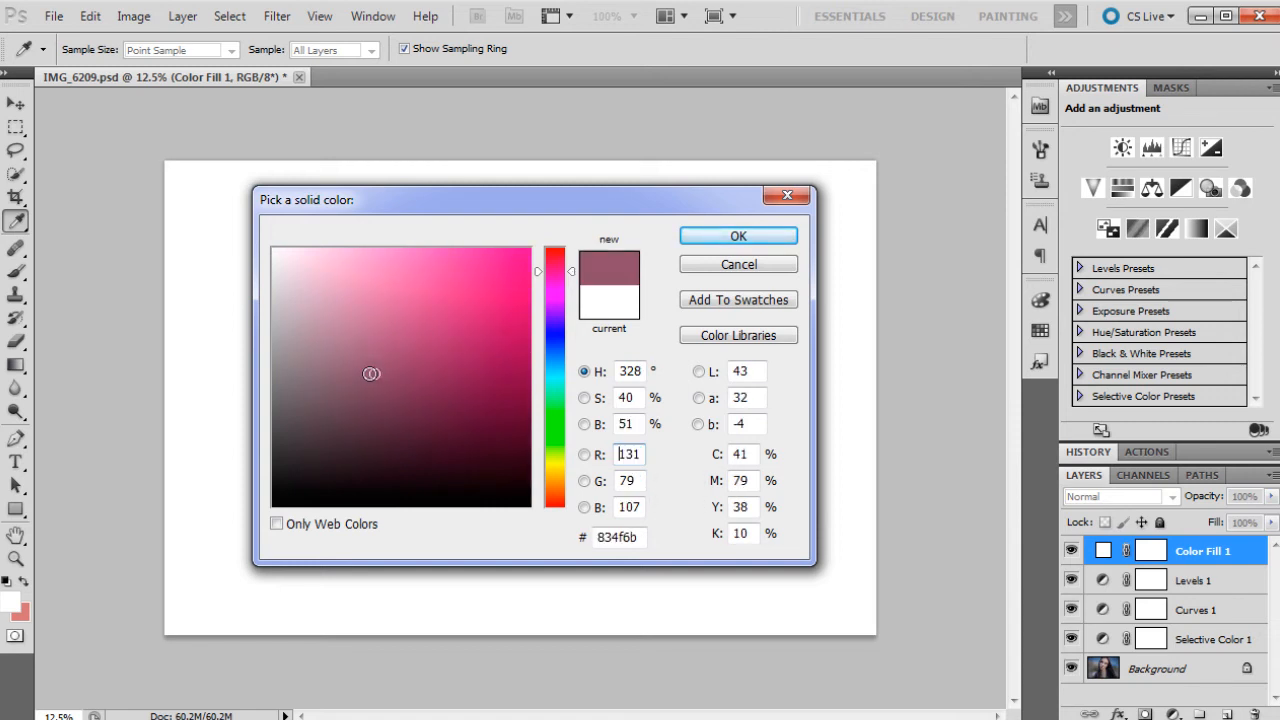
pyautogui.moveTo(353, 376)
pyautogui.mouseDown()
pyautogui.moveTo(371, 389)
pyautogui.moveTo(330, 396)
pyautogui.mouseUp()
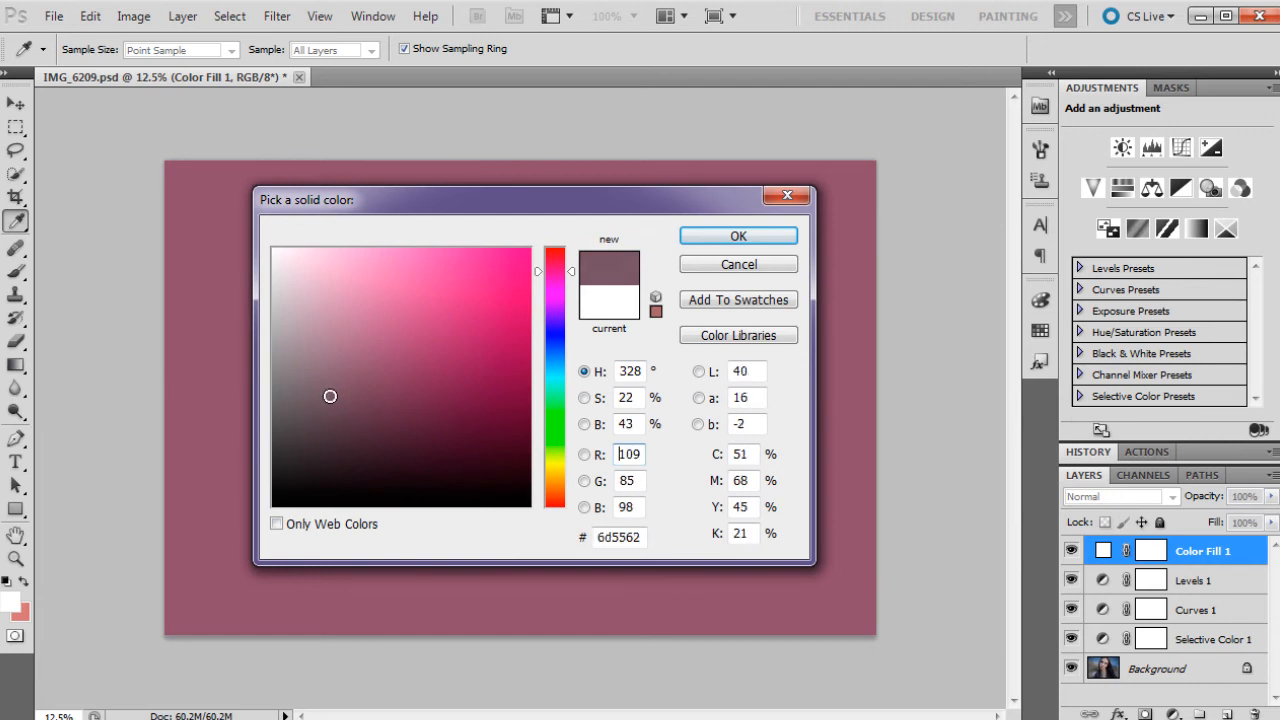
pyautogui.click(773, 239)
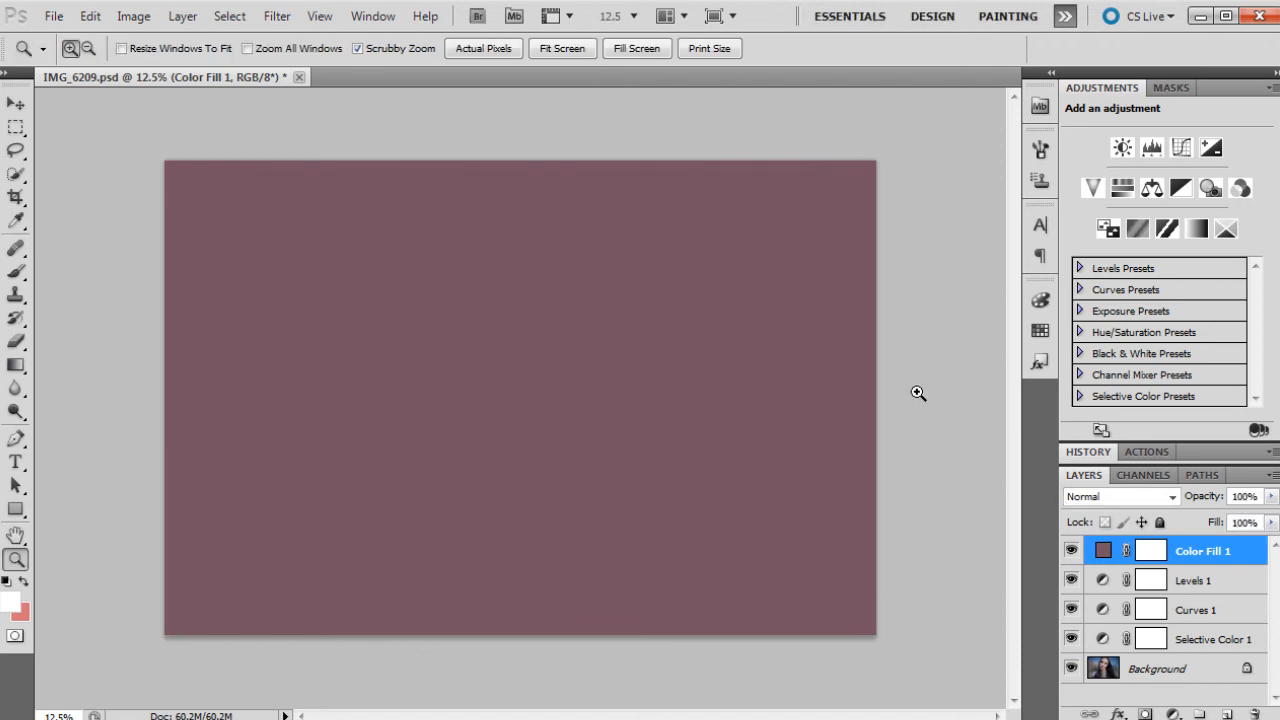
# Step: Set the mauve fill layer to Hard Light at 5% opacity and compare the image with the layer hidden and shown
pyautogui.click(1109, 500)
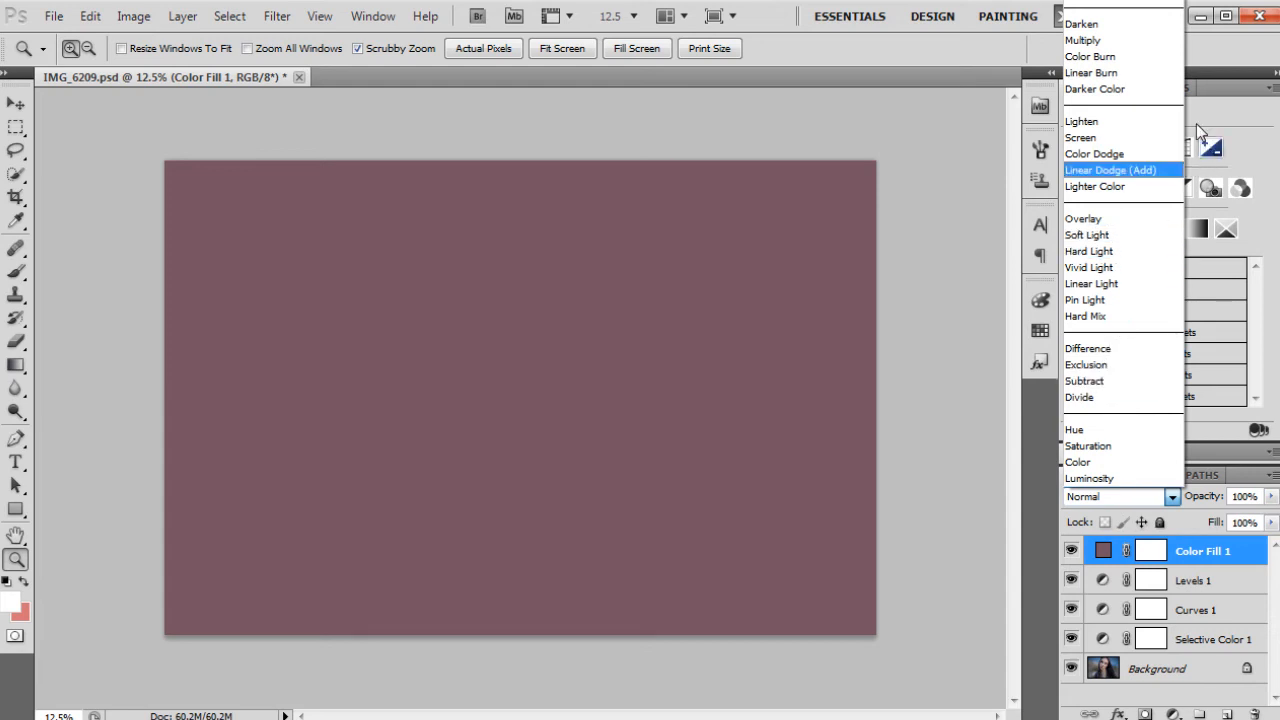
pyautogui.click(1133, 255)
pyautogui.click(1271, 496)
pyautogui.moveTo(1187, 527); pyautogui.dragTo(1174, 521)
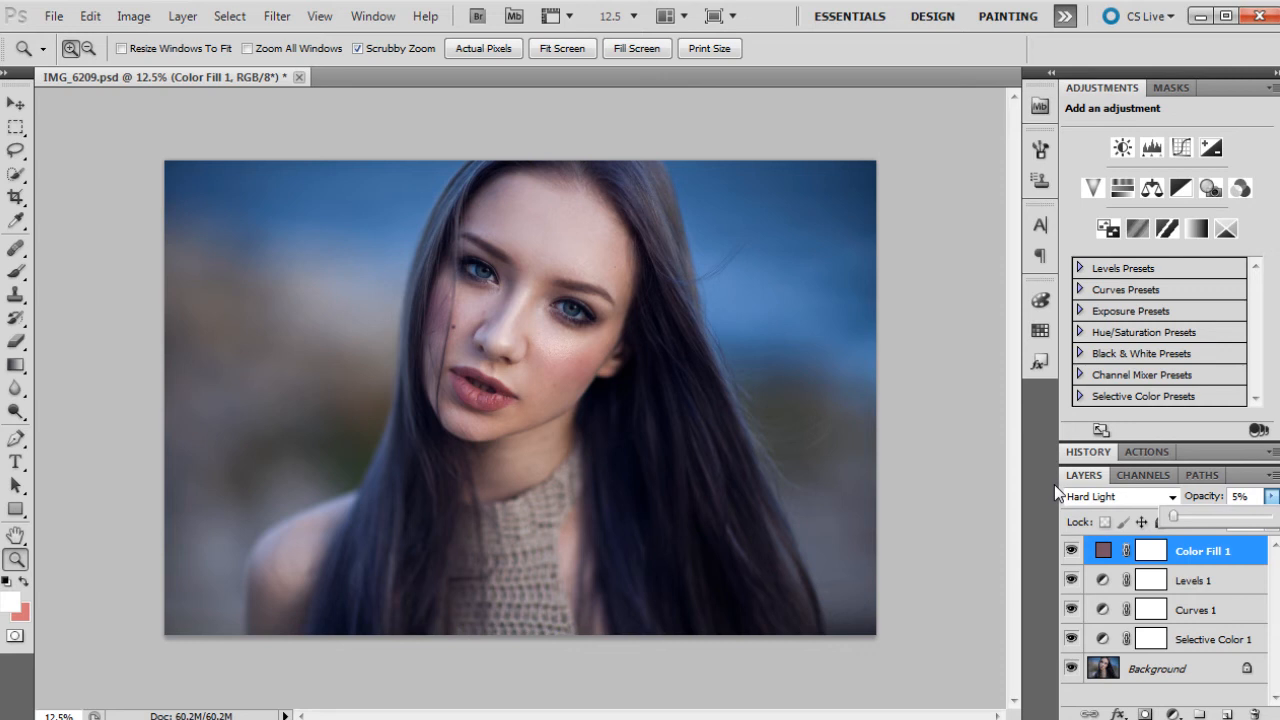
pyautogui.click(1272, 497)
pyautogui.click(1272, 497)
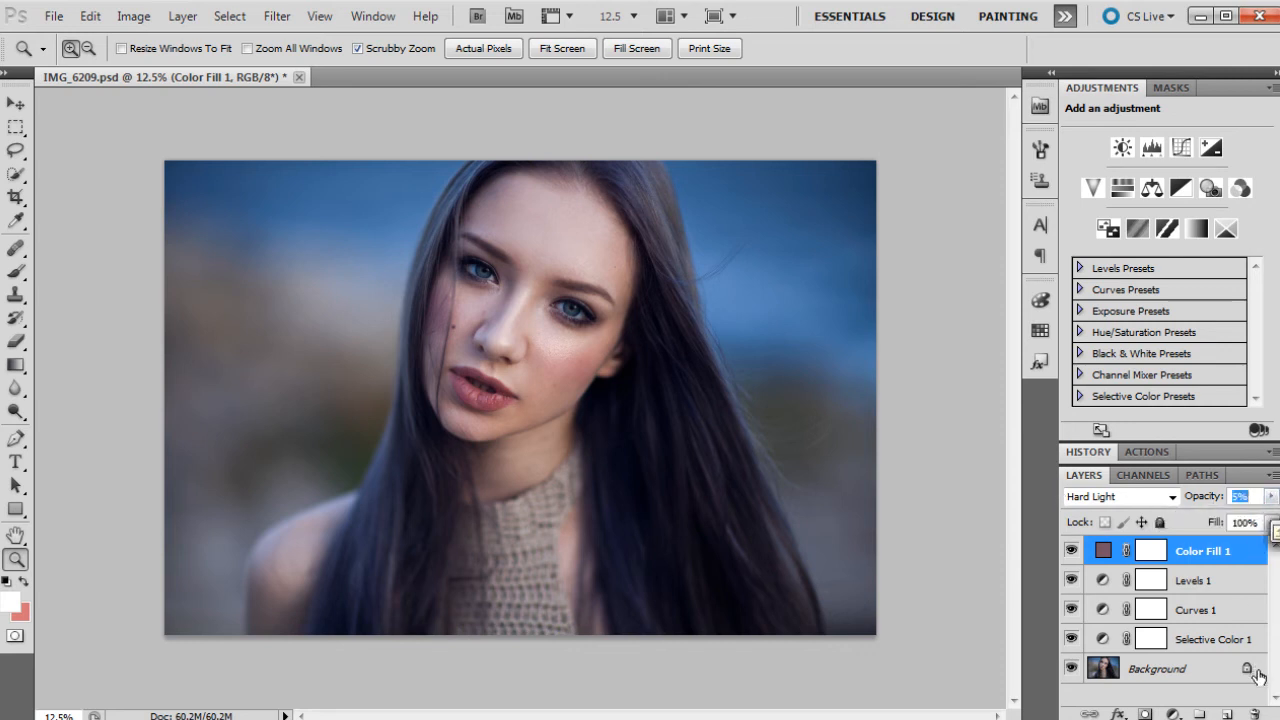
pyautogui.click(1174, 713)
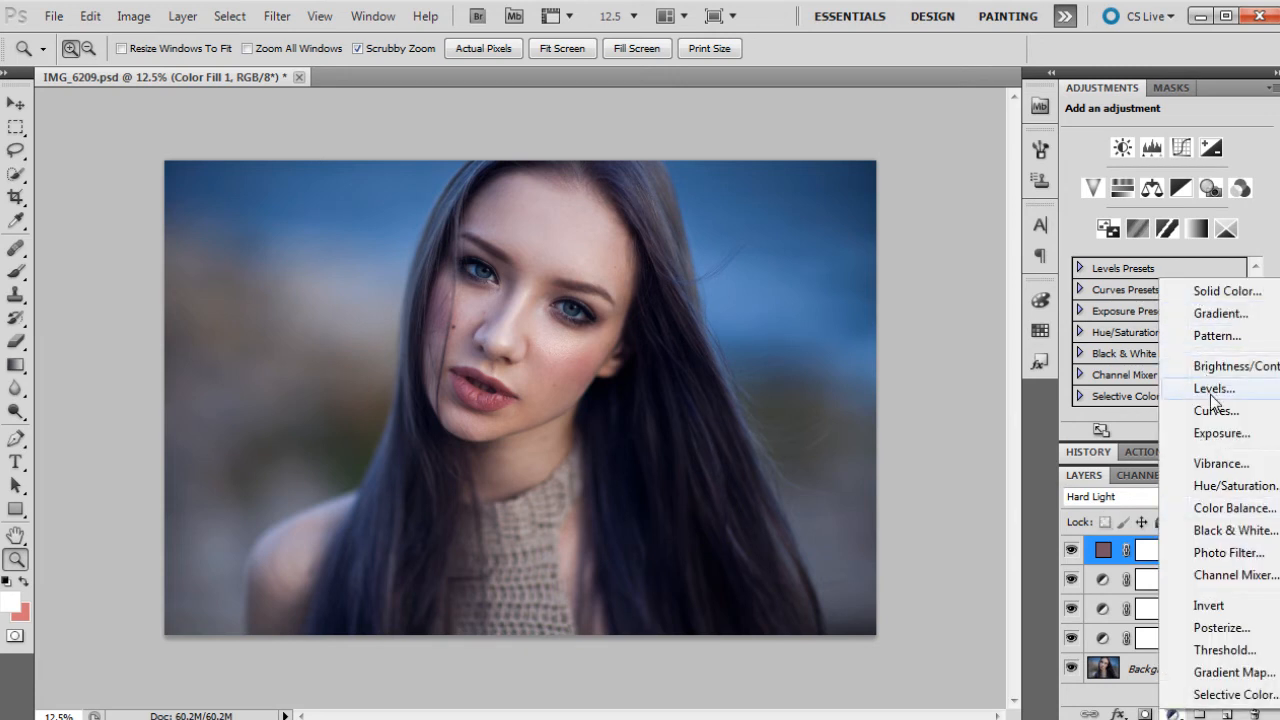
pyautogui.click(1075, 549)
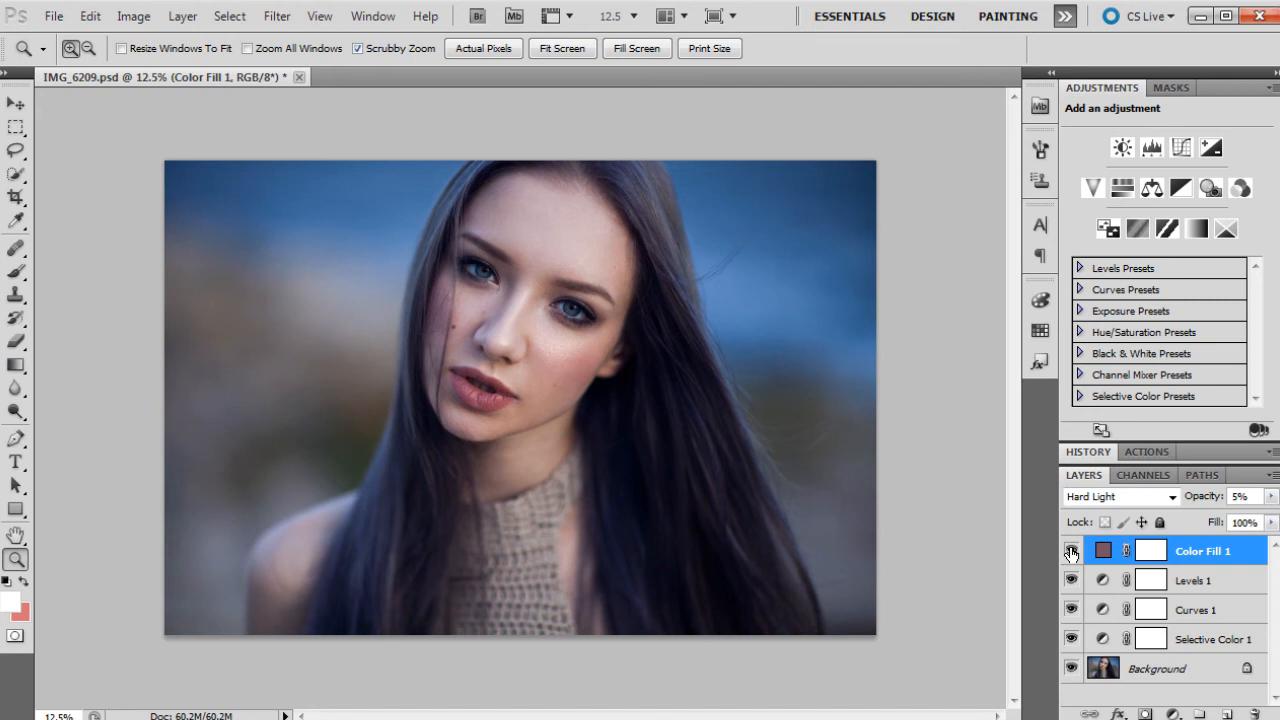
pyautogui.click(1071, 551)
pyautogui.click(1071, 551)
# Step: Add a second Selective Color adjustment layer with Magenta -3 and Yellow -7 in the Reds
pyautogui.click(1174, 714)
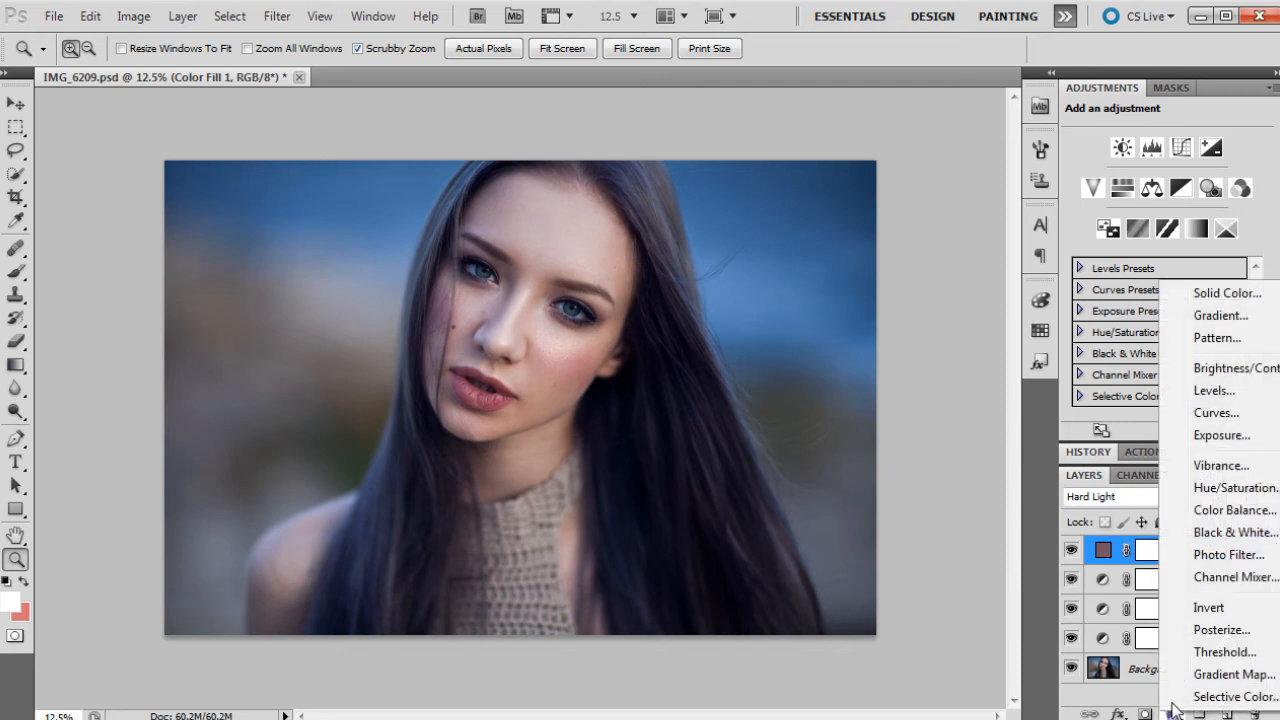
pyautogui.click(1234, 696)
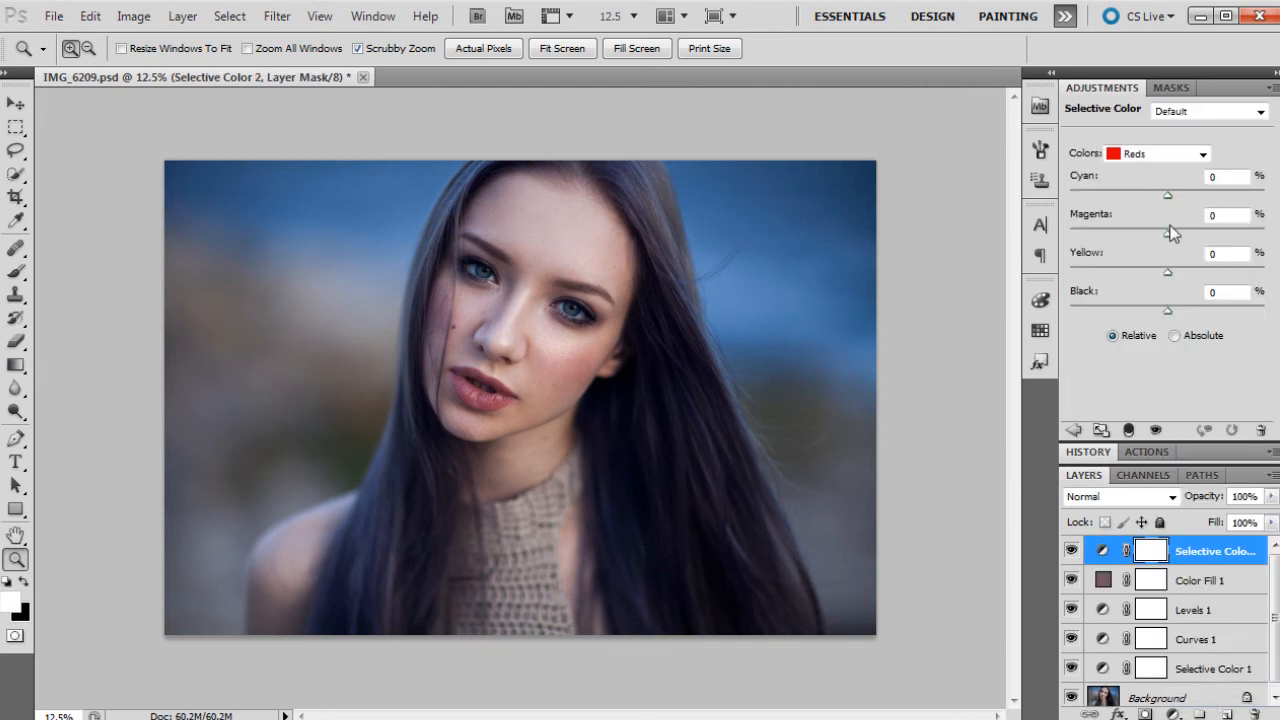
pyautogui.moveTo(1168, 236); pyautogui.dragTo(1166, 239)
pyautogui.moveTo(1168, 273); pyautogui.dragTo(1161, 271)
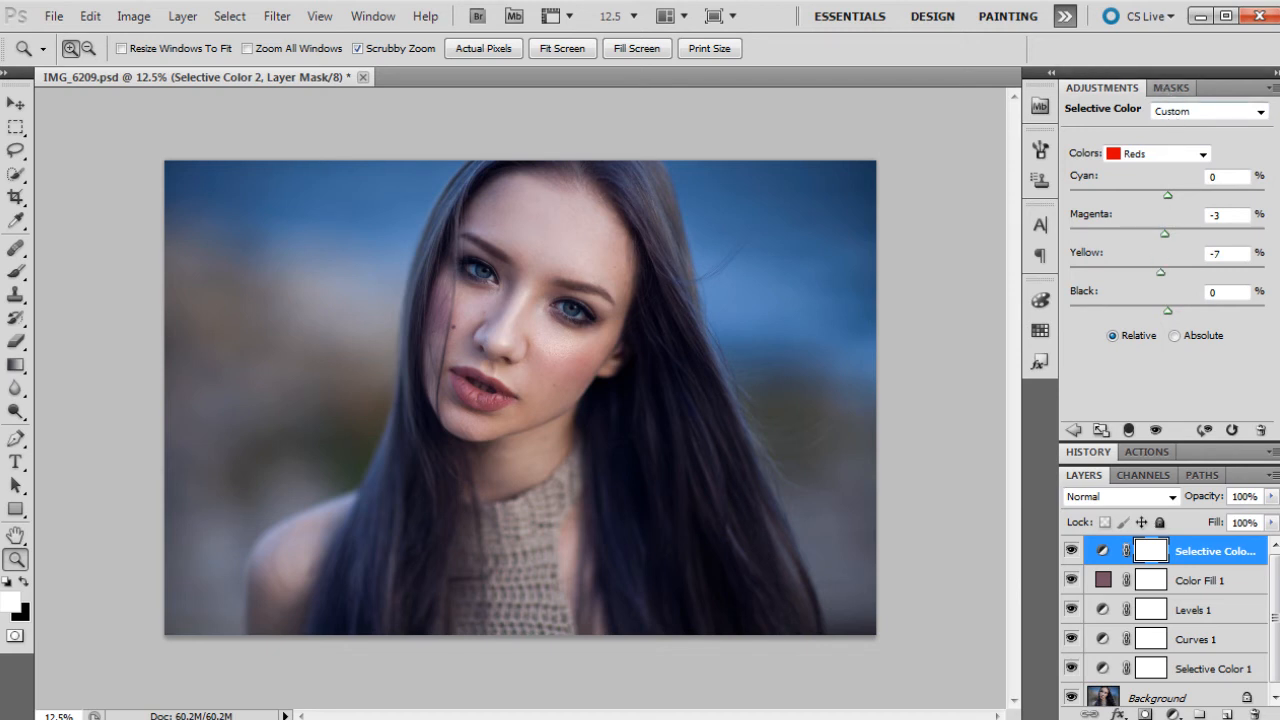
# Step: In the Yellows of the second Selective Color layer, set Magenta to -6 and Yellow to -7
pyautogui.click(1168, 155)
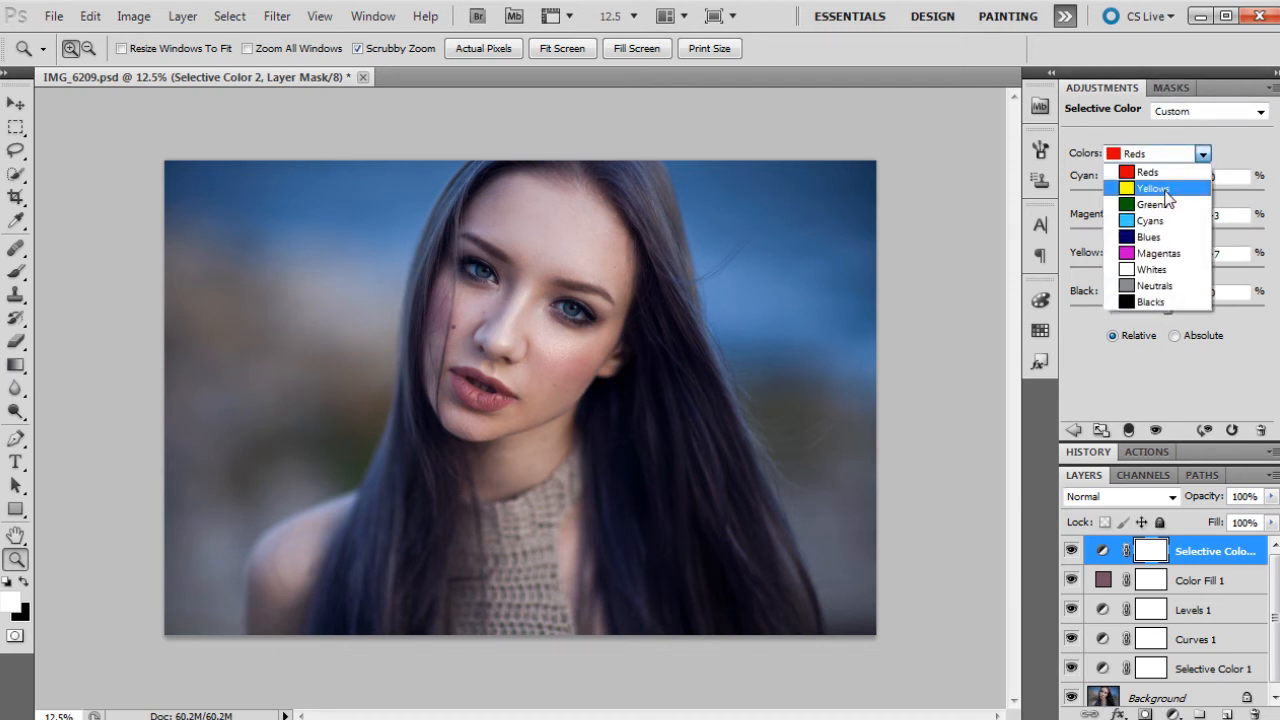
pyautogui.click(1153, 189)
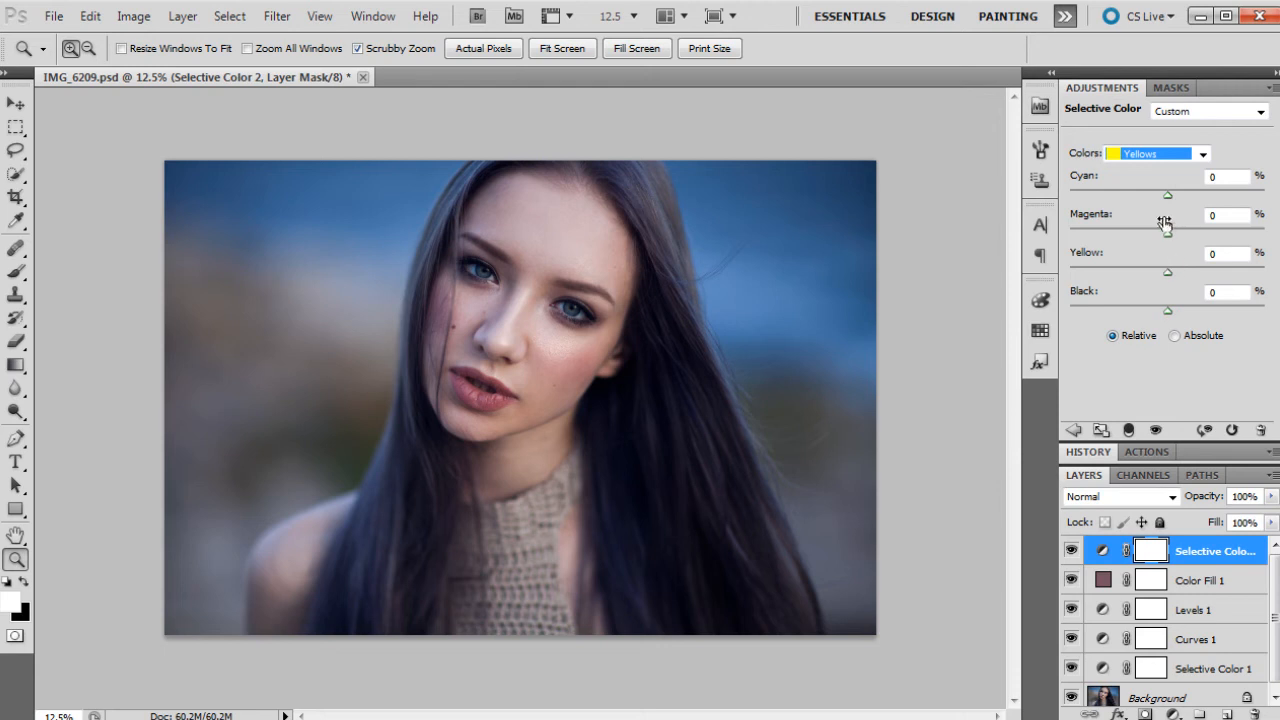
pyautogui.moveTo(1167, 232); pyautogui.dragTo(1160, 270)
# Step: Add a second Solid Color fill layer in a warm yellow-orange with a hue of 42° and 100% brightness
pyautogui.click(1174, 714)
pyautogui.click(1217, 302)
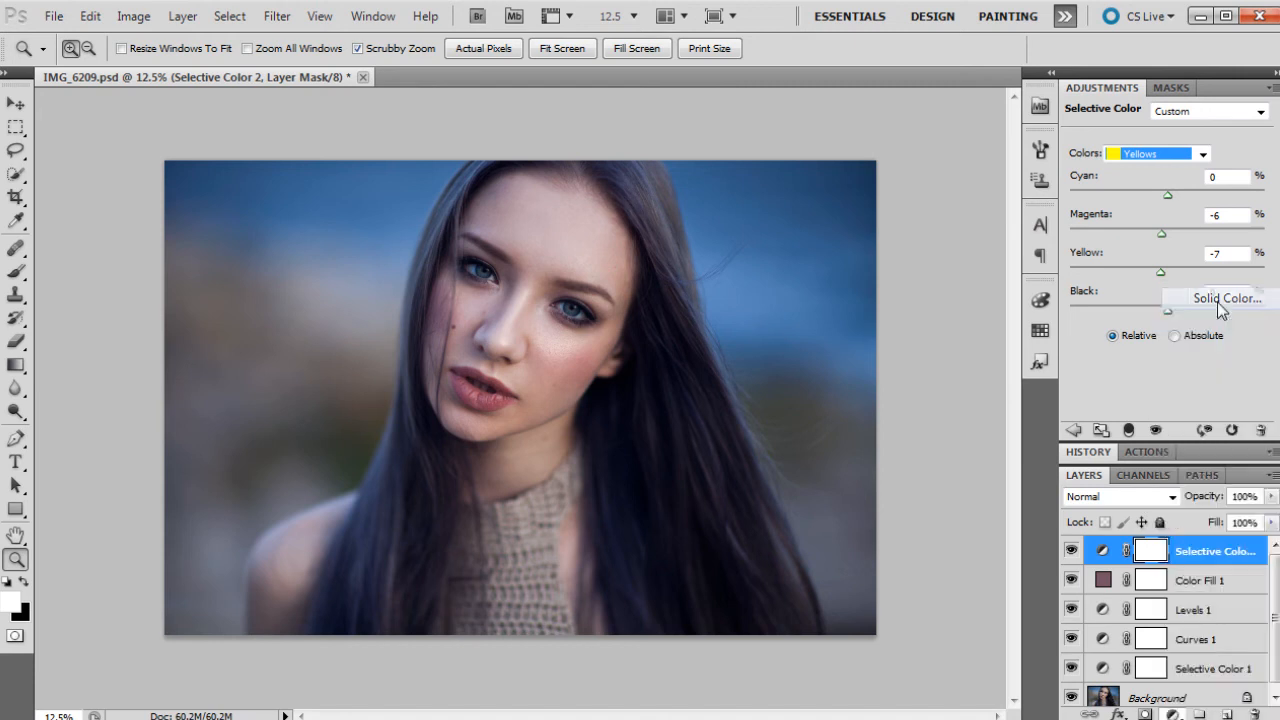
pyautogui.click(557, 461)
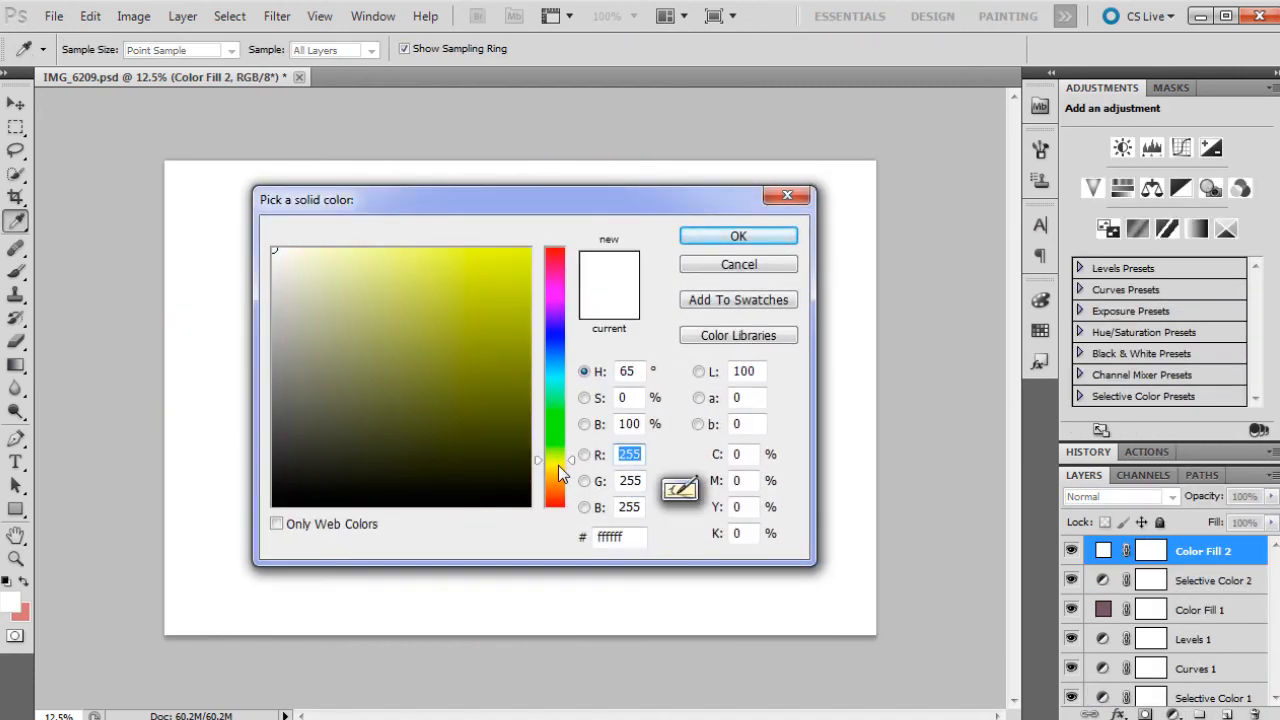
pyautogui.click(557, 466)
pyautogui.click(550, 472)
pyautogui.moveTo(480, 314); pyautogui.dragTo(464, 231)
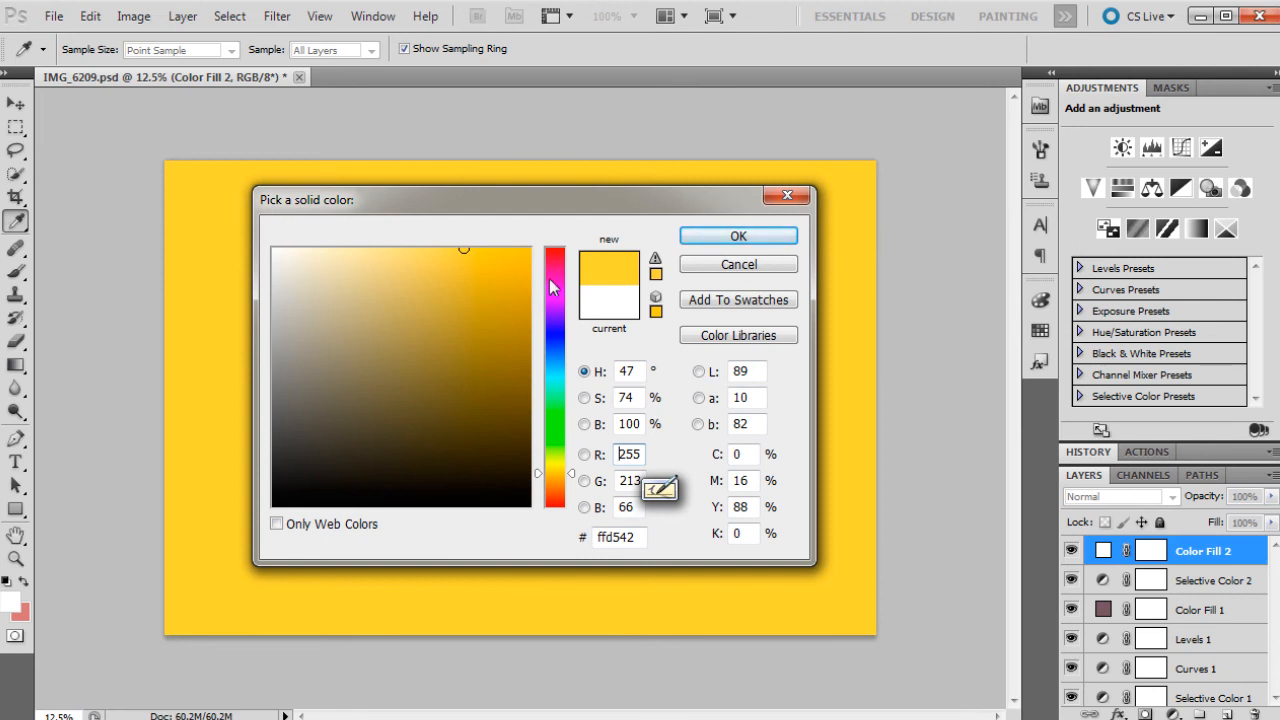
pyautogui.moveTo(564, 475); pyautogui.dragTo(571, 486)
pyautogui.moveTo(452, 250); pyautogui.dragTo(452, 244)
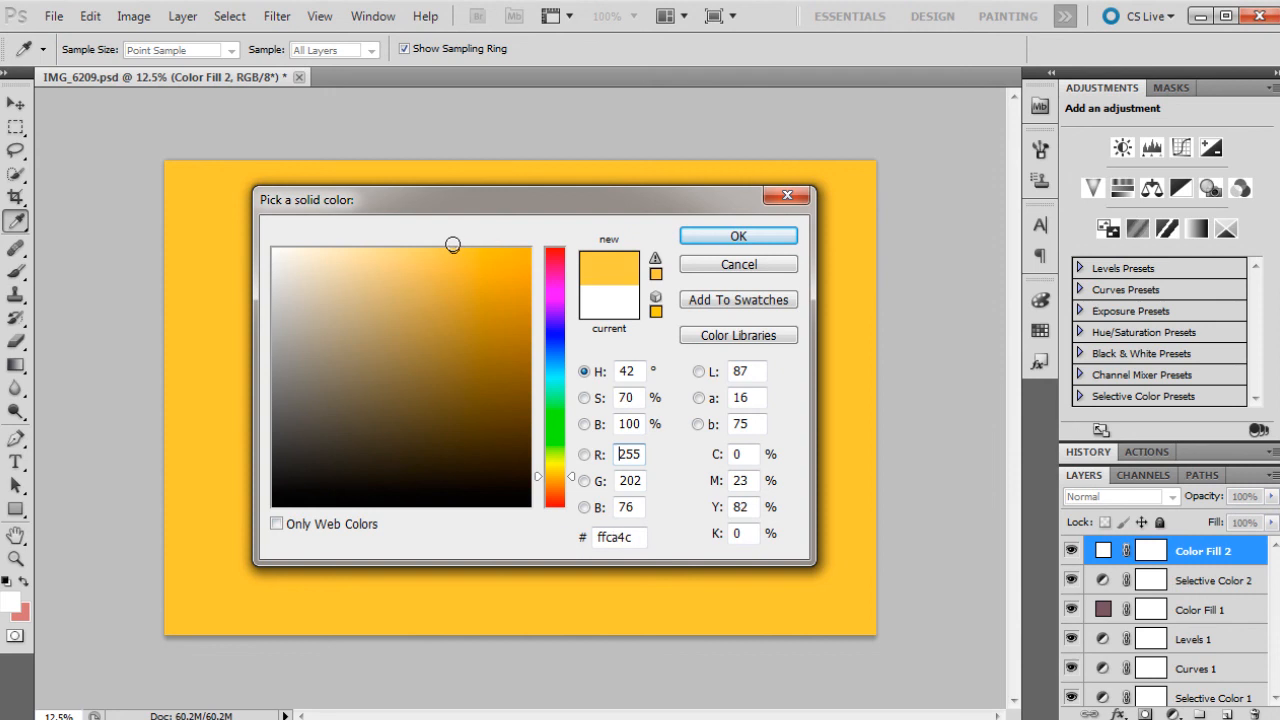
pyautogui.moveTo(452, 244)
pyautogui.mouseDown()
pyautogui.moveTo(437, 241)
pyautogui.moveTo(461, 244)
pyautogui.mouseUp()
pyautogui.click(739, 237)
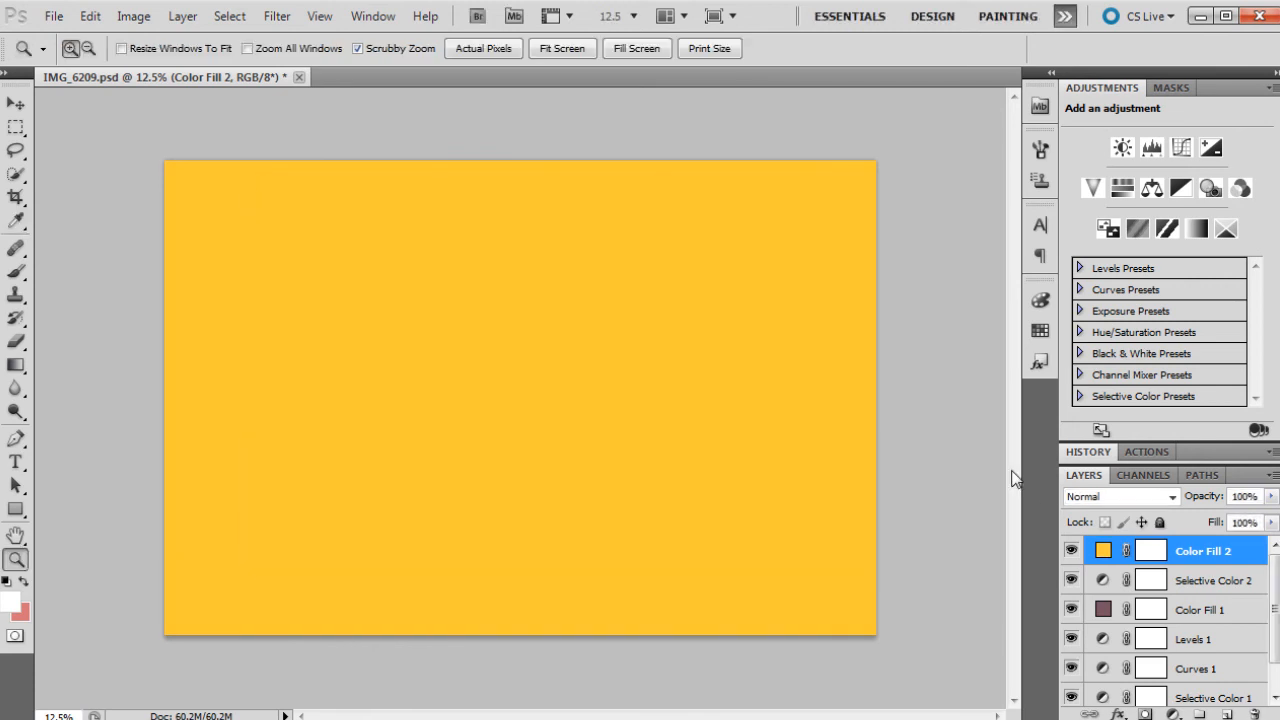
# Step: Set the yellow-orange fill layer to Overlay at 6% opacity and toggle its visibility to compare the effect
pyautogui.click(1144, 500)
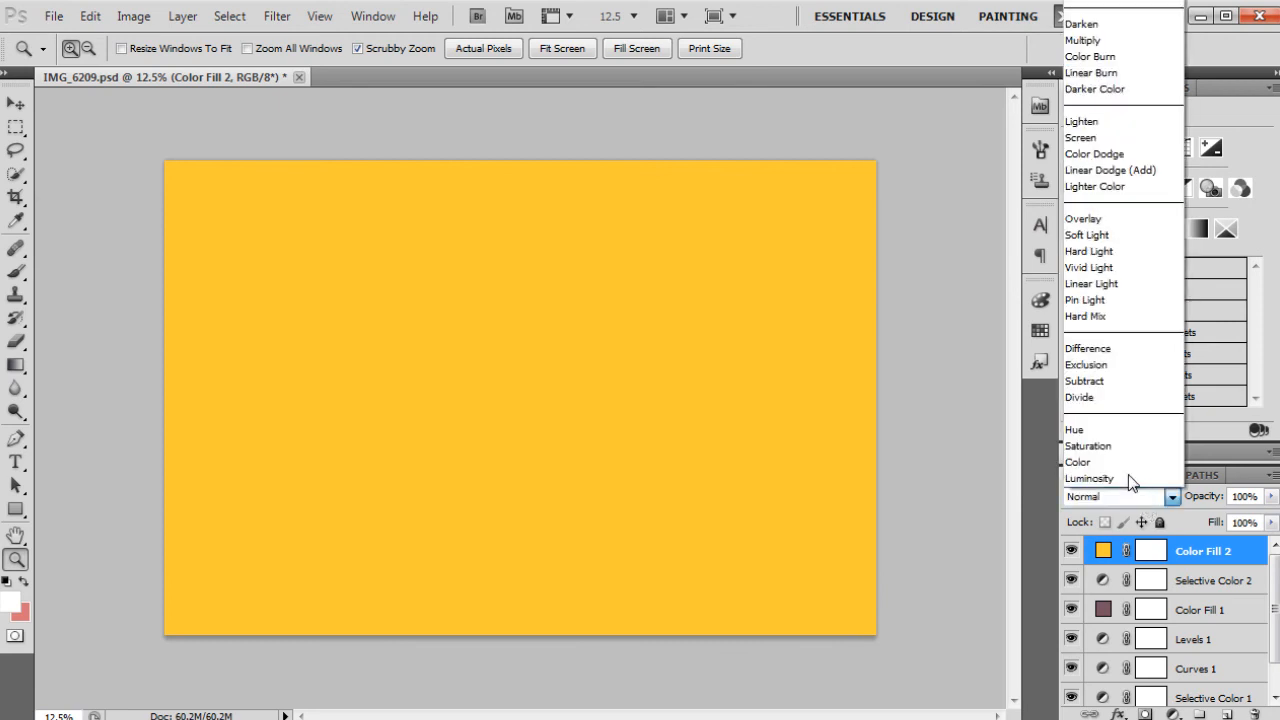
pyautogui.click(1085, 218)
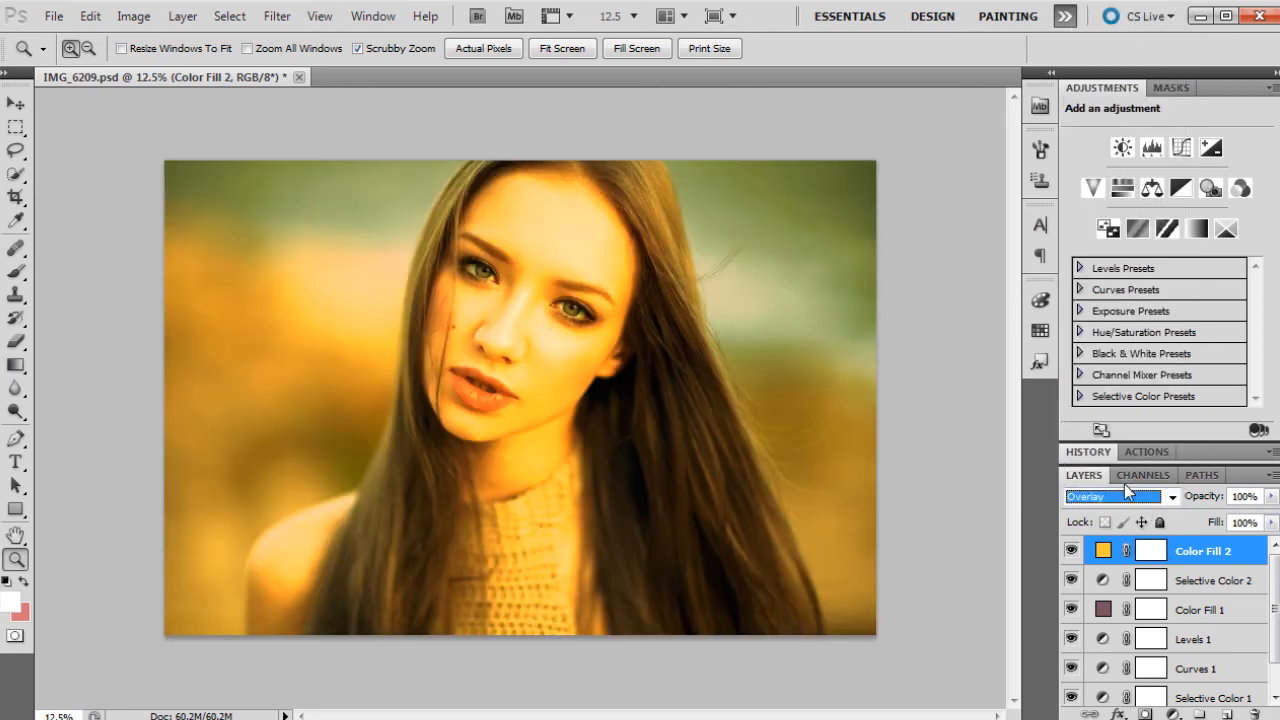
pyautogui.moveTo(1271, 496); pyautogui.dragTo(1178, 527)
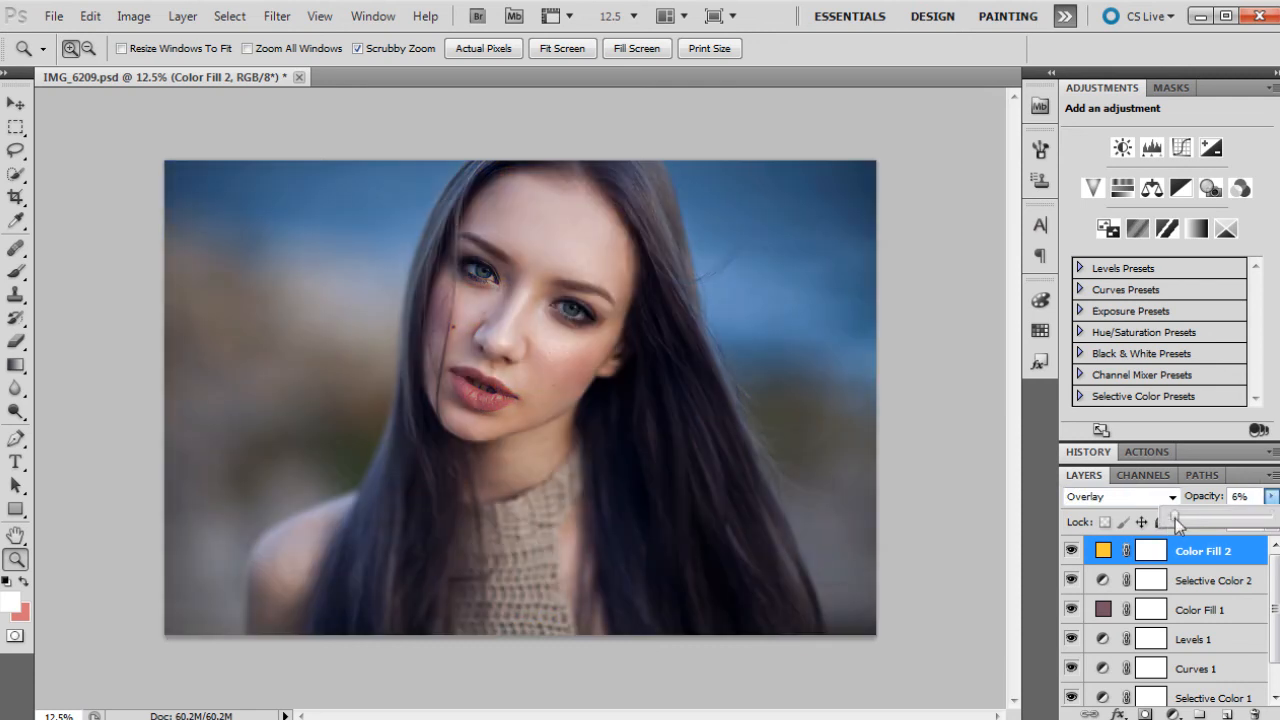
pyautogui.click(1074, 553)
pyautogui.click(1073, 550)
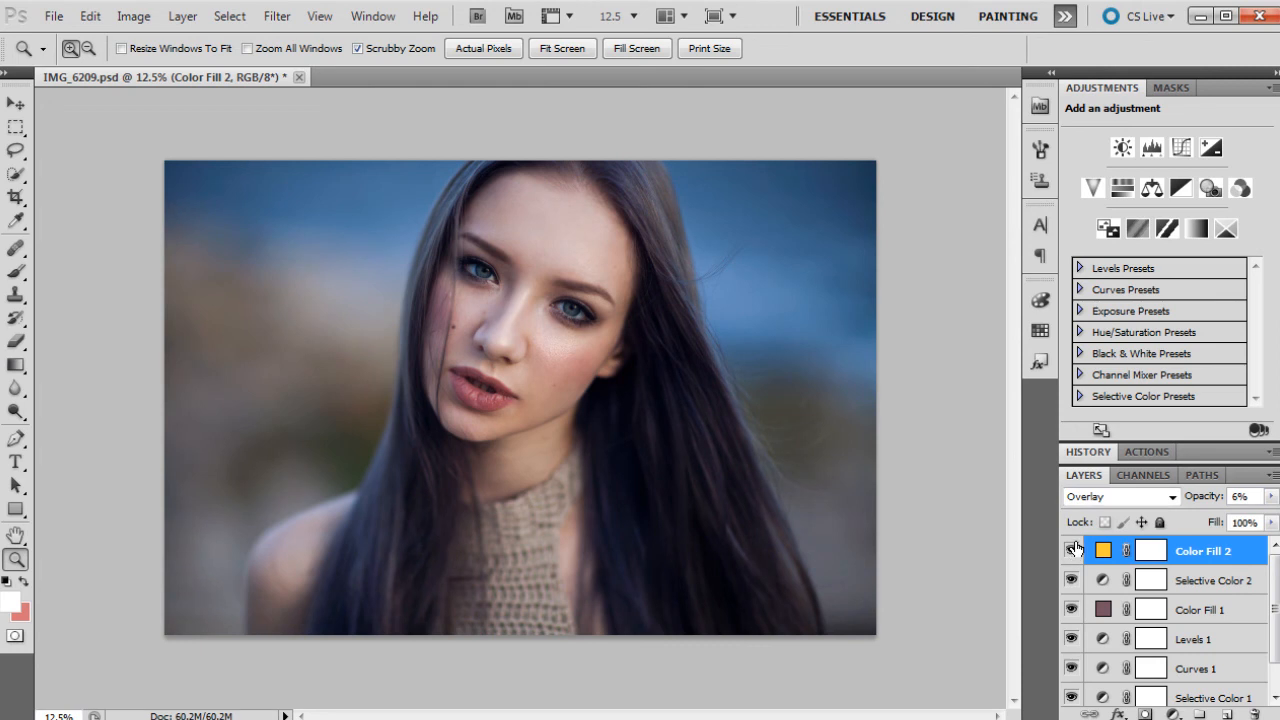
pyautogui.click(1073, 550)
pyautogui.click(1073, 550)
pyautogui.click(1073, 551)
pyautogui.click(1073, 551)
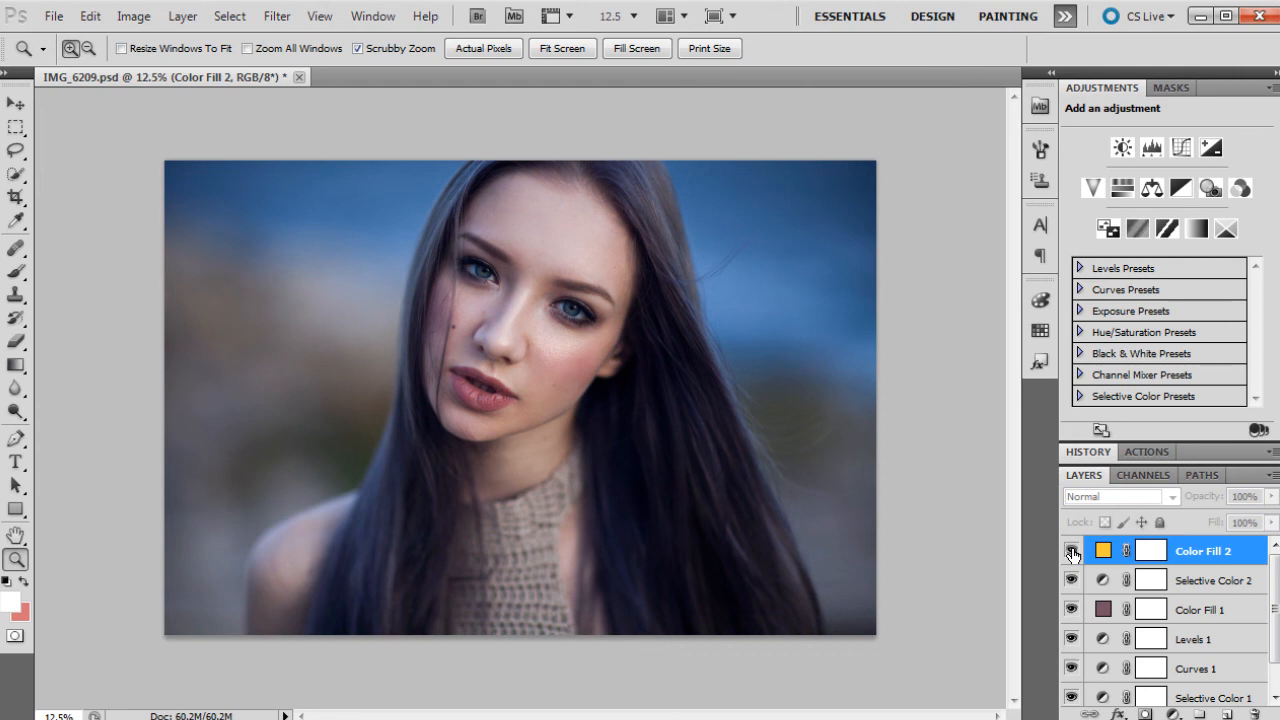
# Step: Lower the yellow-orange fill layer's opacity to 4% and compare the image with and without it
pyautogui.click(1271, 496)
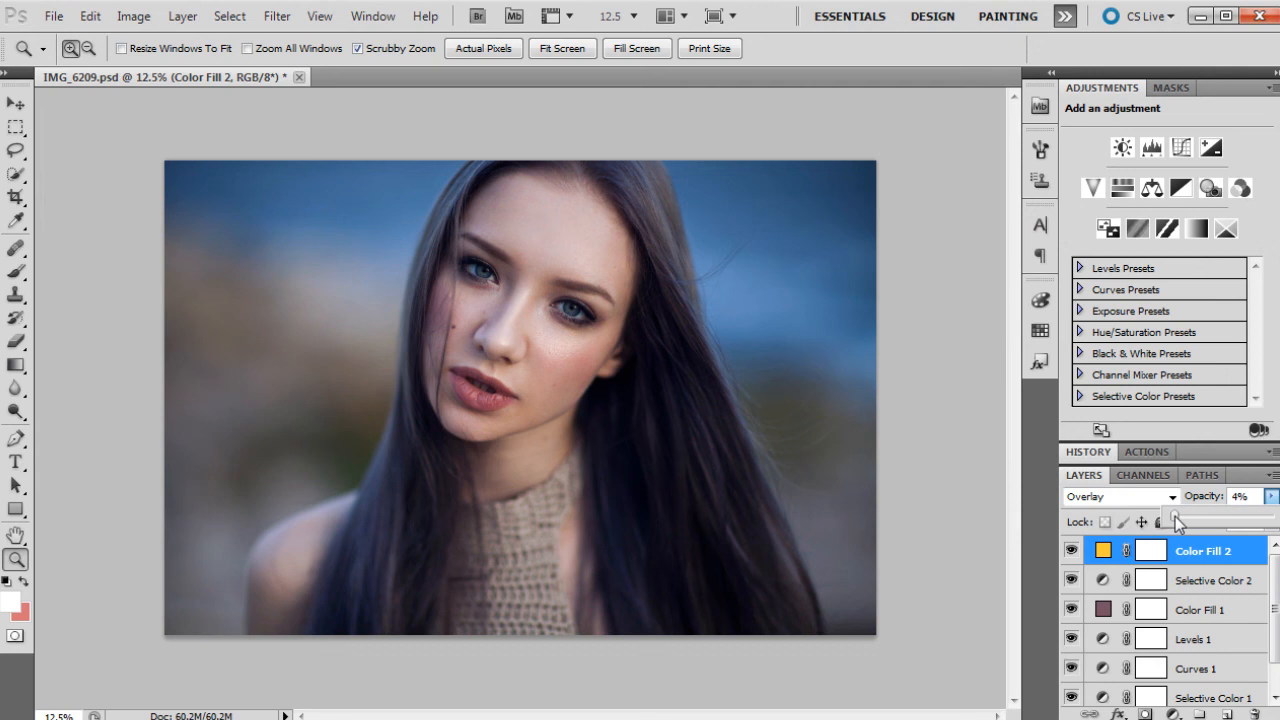
pyautogui.click(1072, 551)
pyautogui.click(1073, 551)
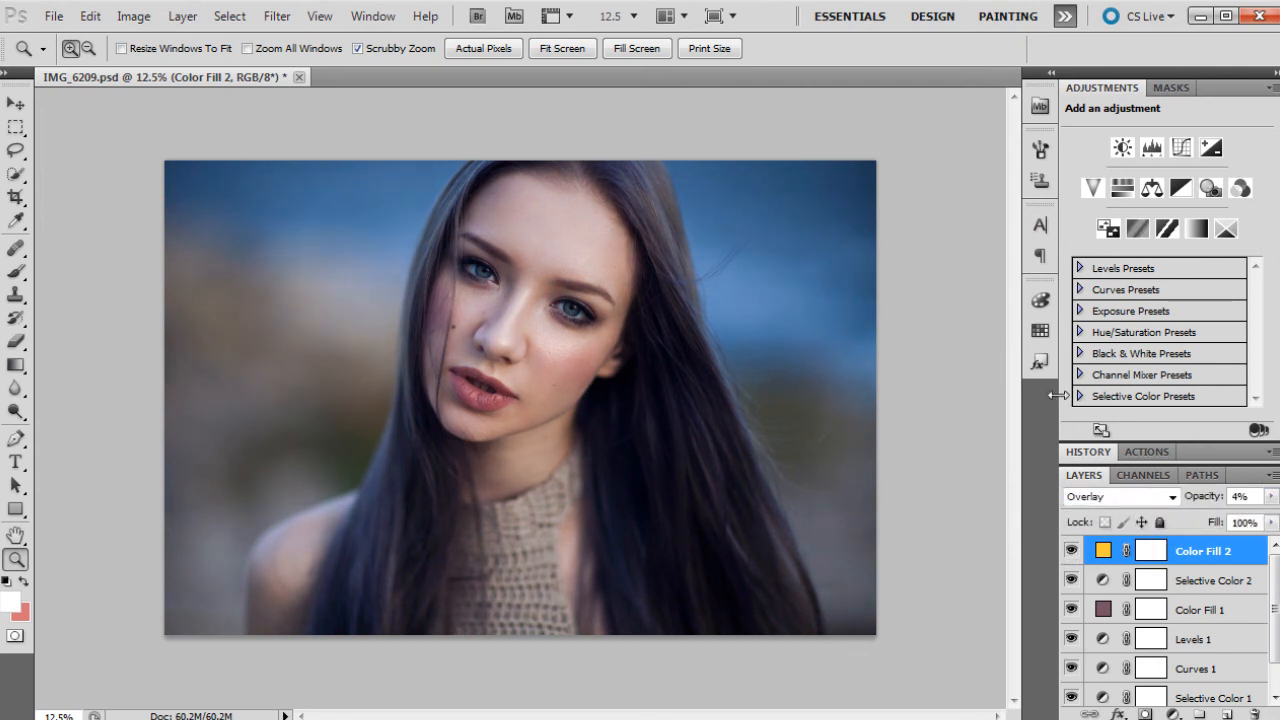
# Step: Reduce the Levels 1 layer's opacity to 75% and set its input white point to 240
pyautogui.click(1226, 641)
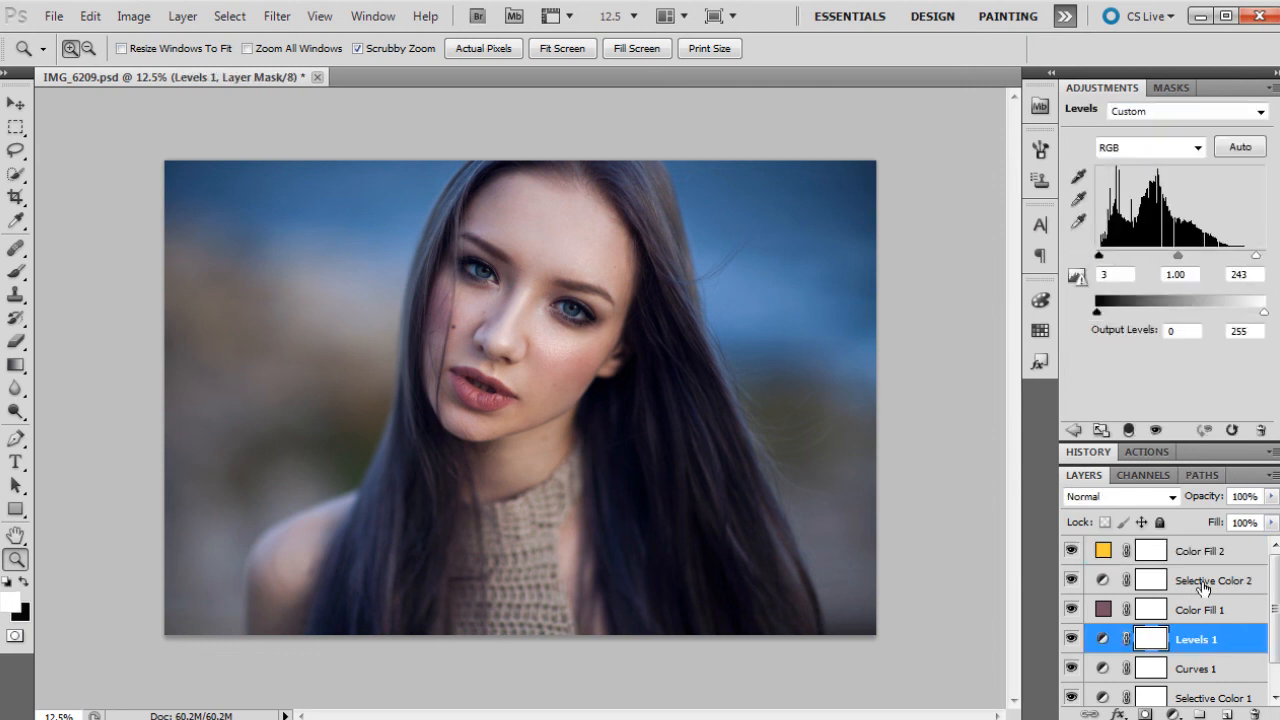
pyautogui.click(1271, 496)
pyautogui.click(1249, 518)
pyautogui.moveTo(1250, 519); pyautogui.dragTo(1247, 519)
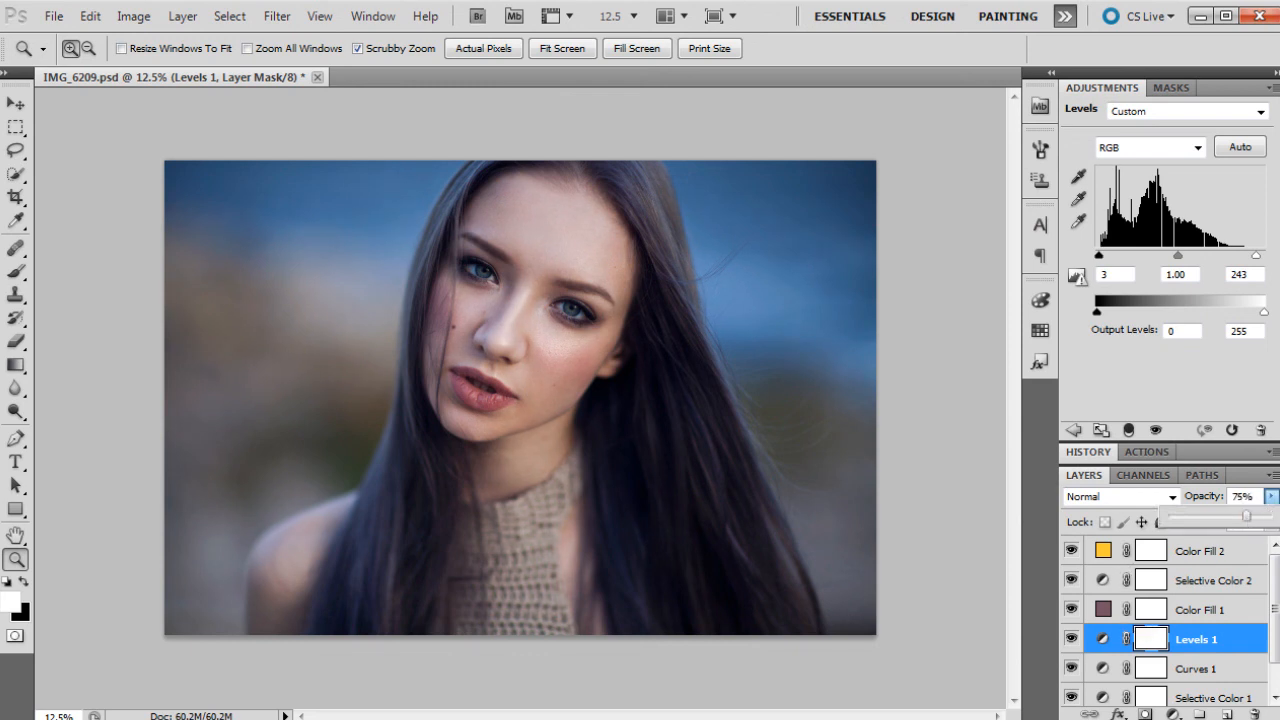
pyautogui.click(1270, 497)
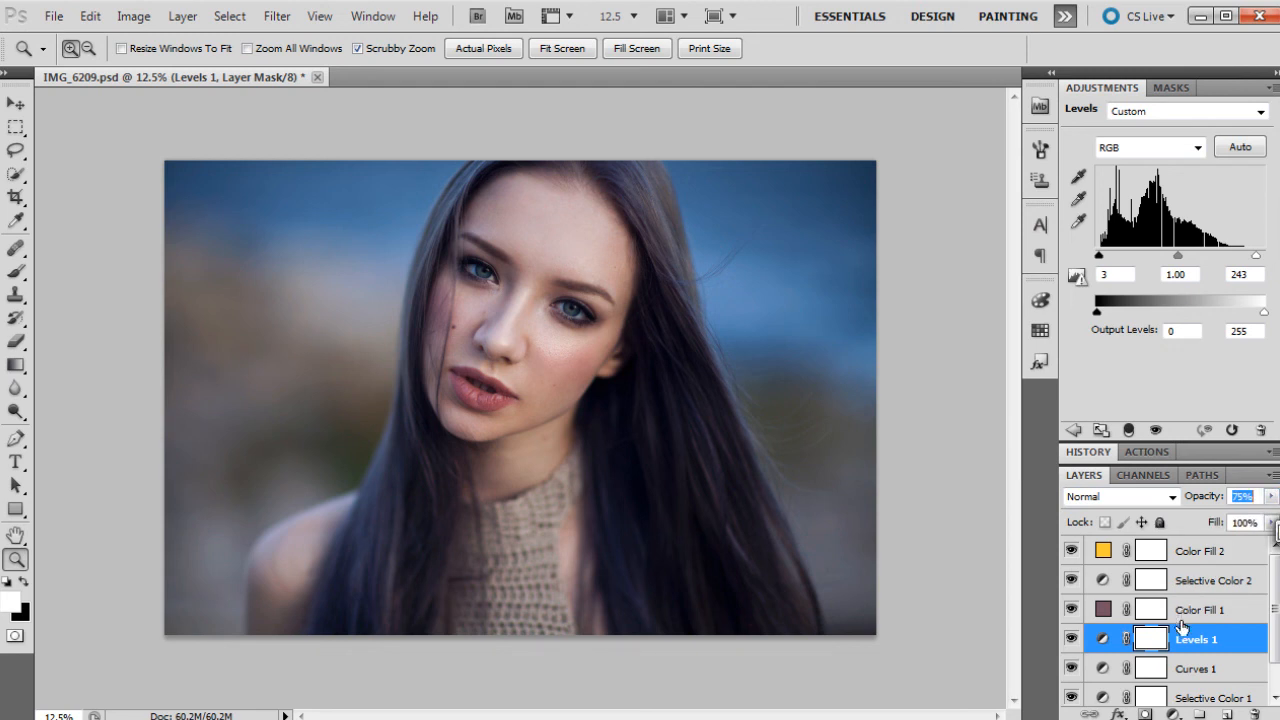
pyautogui.moveTo(1255, 258); pyautogui.dragTo(1255, 257)
# Step: Take a history snapshot of the graded image and compare the originally opened state with it
pyautogui.click(1090, 452)
pyautogui.scroll(10, 1160, 560)
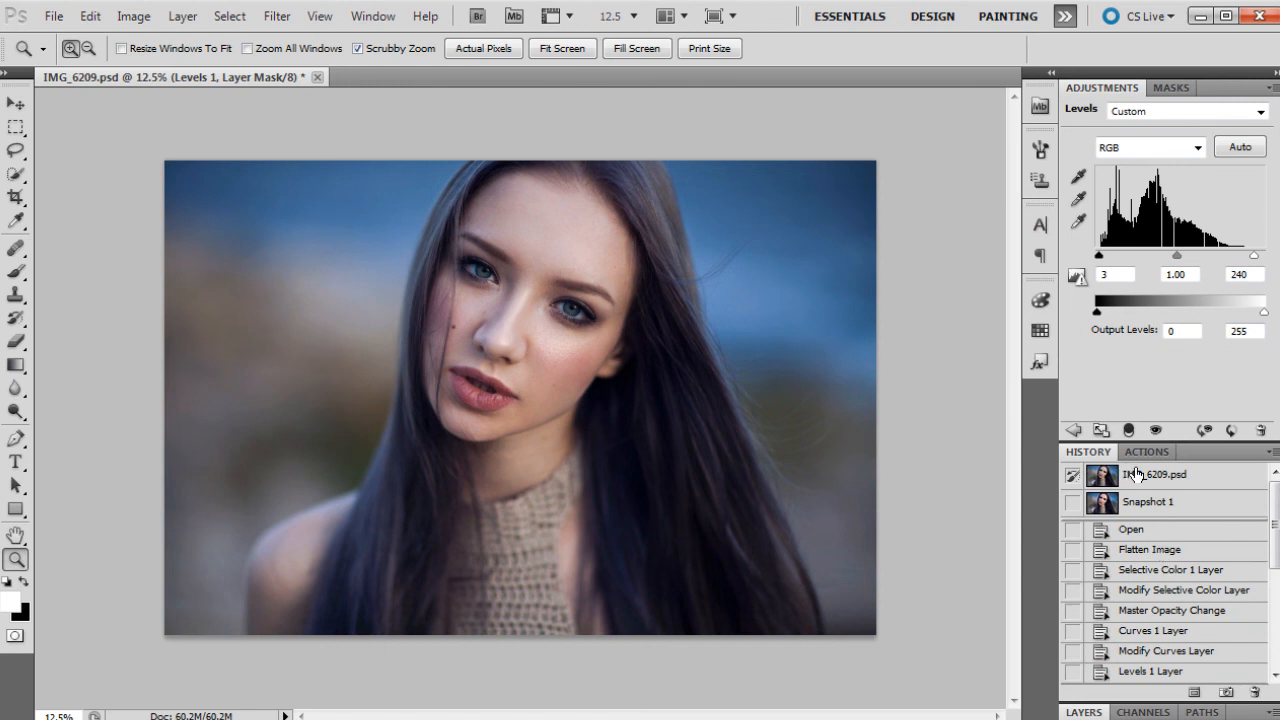
pyautogui.click(1134, 475)
pyautogui.click(1150, 502)
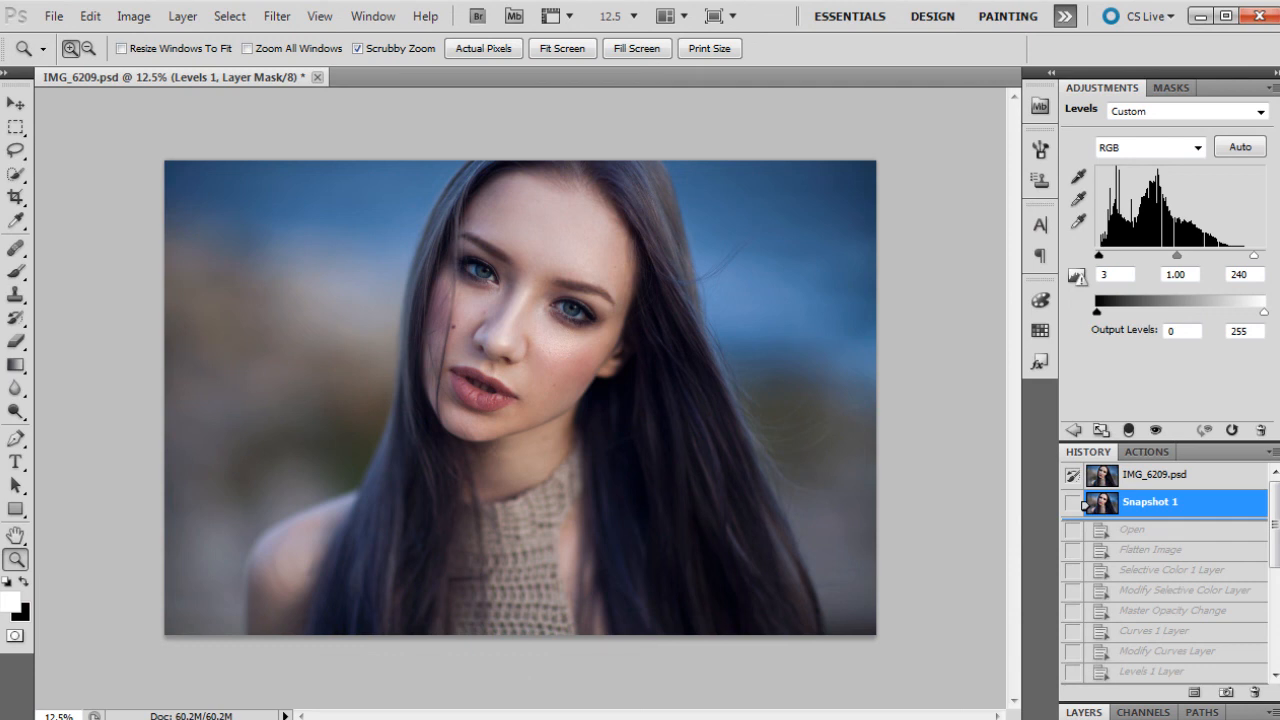
# Step: Compare the originally opened state with Snapshot 1 in the history, in full view and close up on the face, ending on Snapshot 1
pyautogui.click(1150, 478)
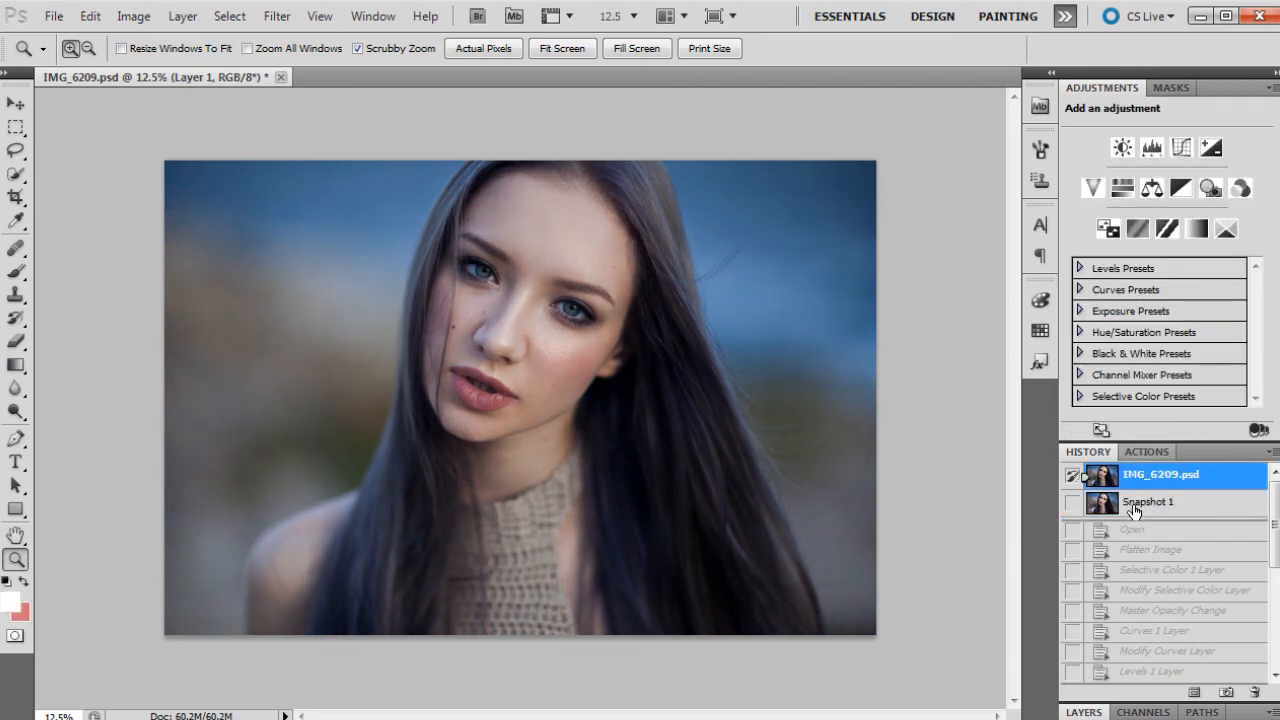
pyautogui.click(1134, 508)
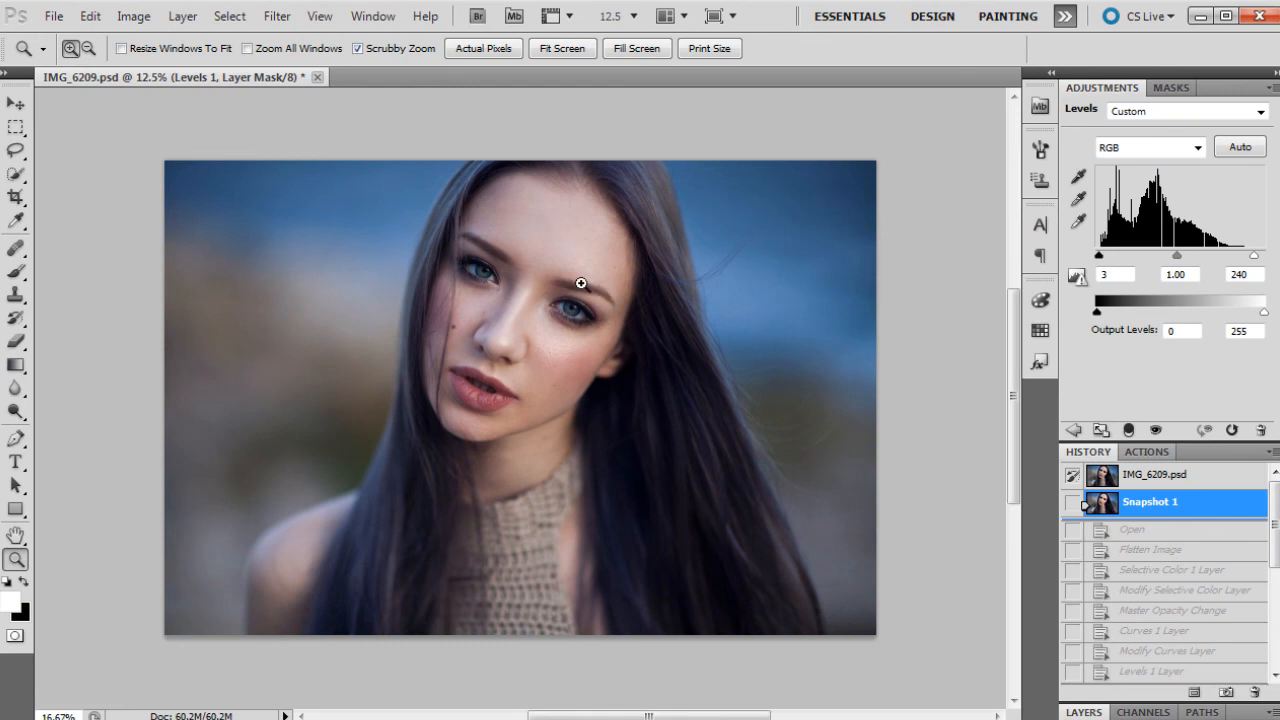
pyautogui.click(508, 296)
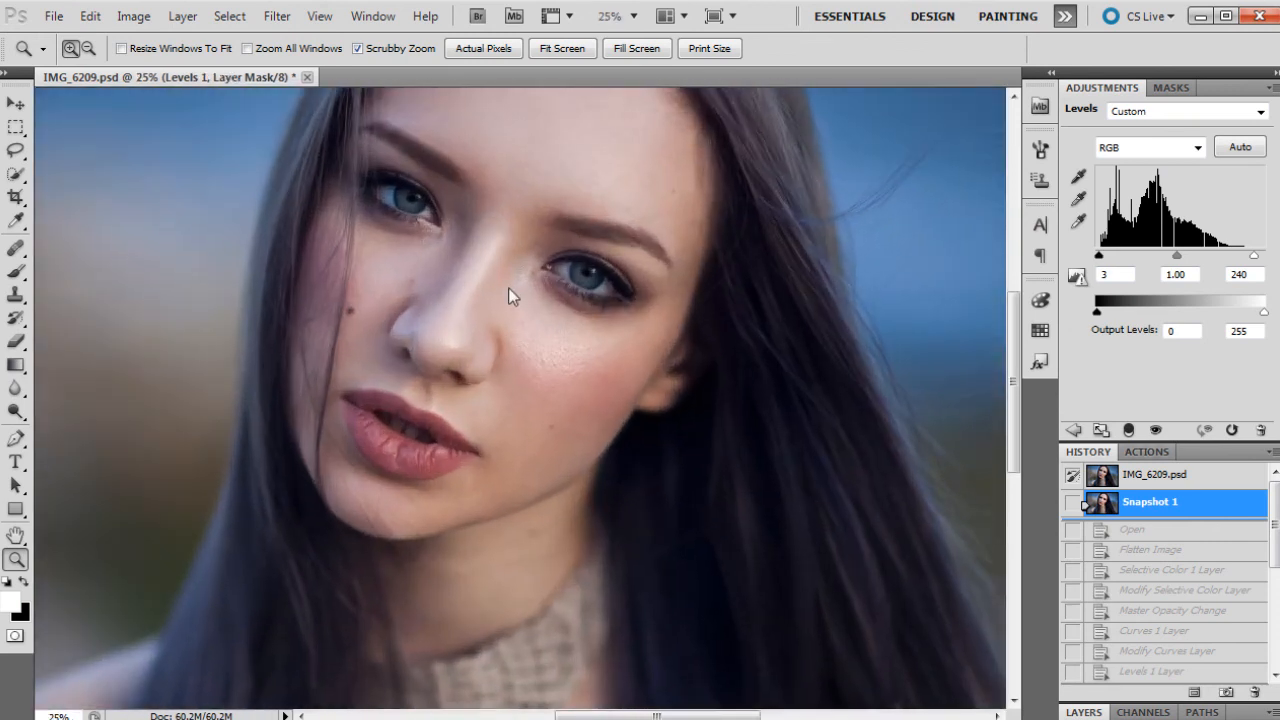
pyautogui.click(1183, 483)
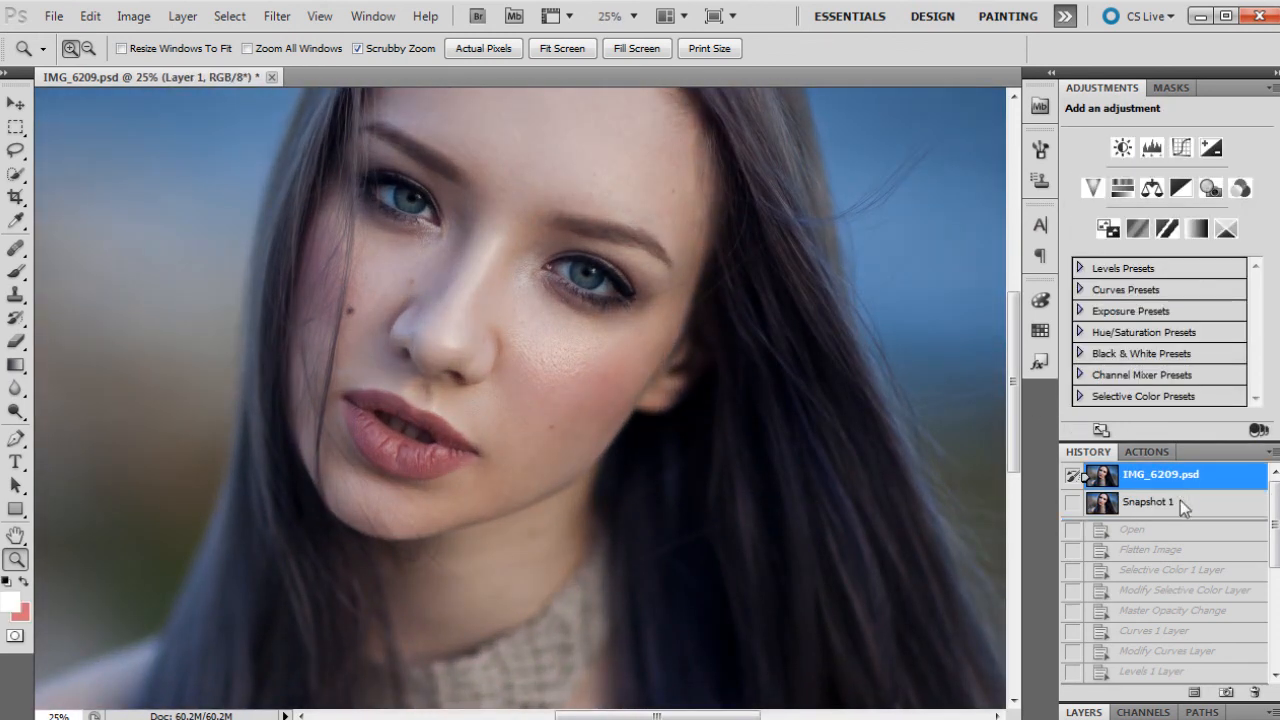
pyautogui.click(1170, 510)
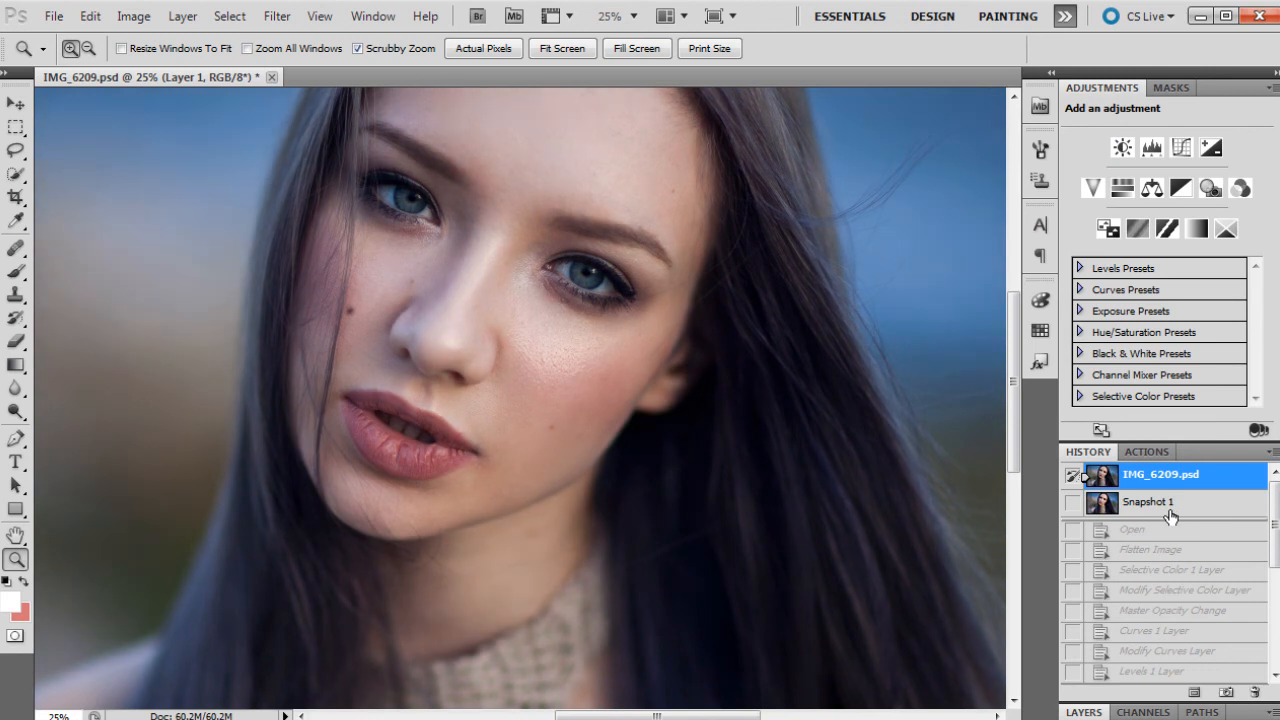
# Step: Return to a view of the whole image and display the layer stack to review the grading layers
pyautogui.rightClick(700, 328)
pyautogui.click(757, 346)
pyautogui.rightClick(690, 316)
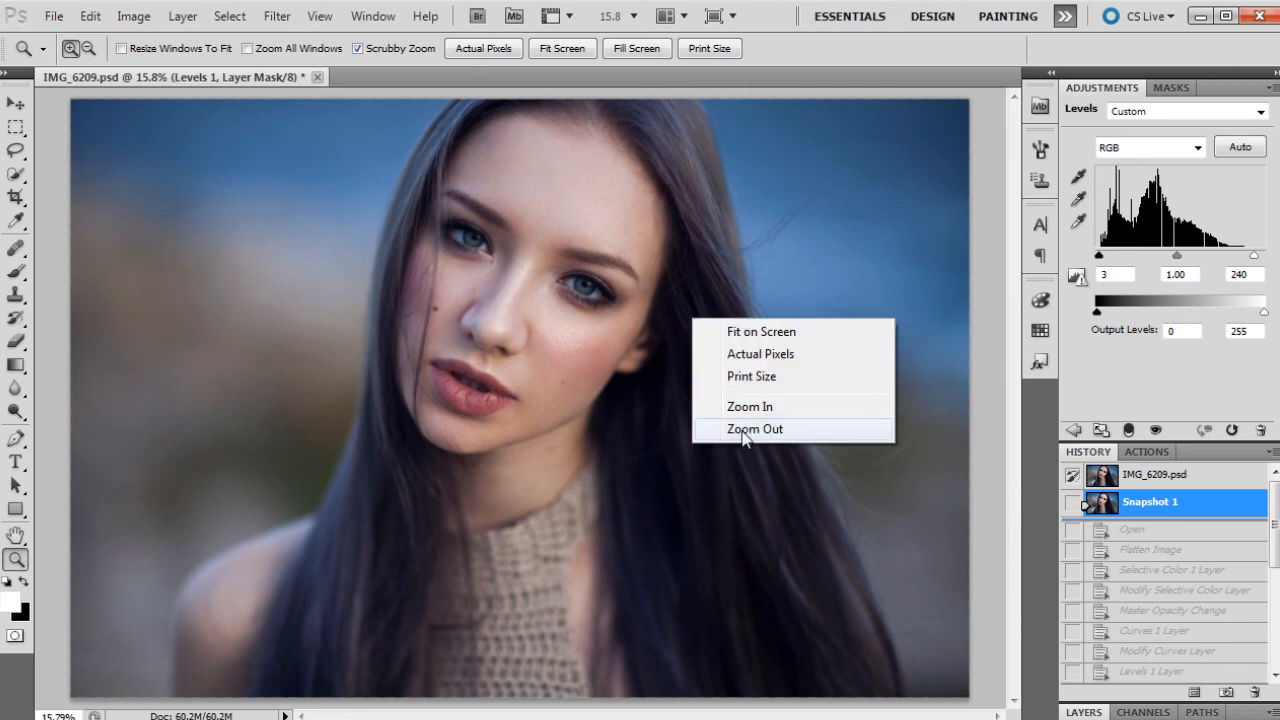
pyautogui.click(748, 352)
pyautogui.click(1084, 712)
pyautogui.scroll(-1, 1207, 622)
pyautogui.scroll(1, 1210, 624)
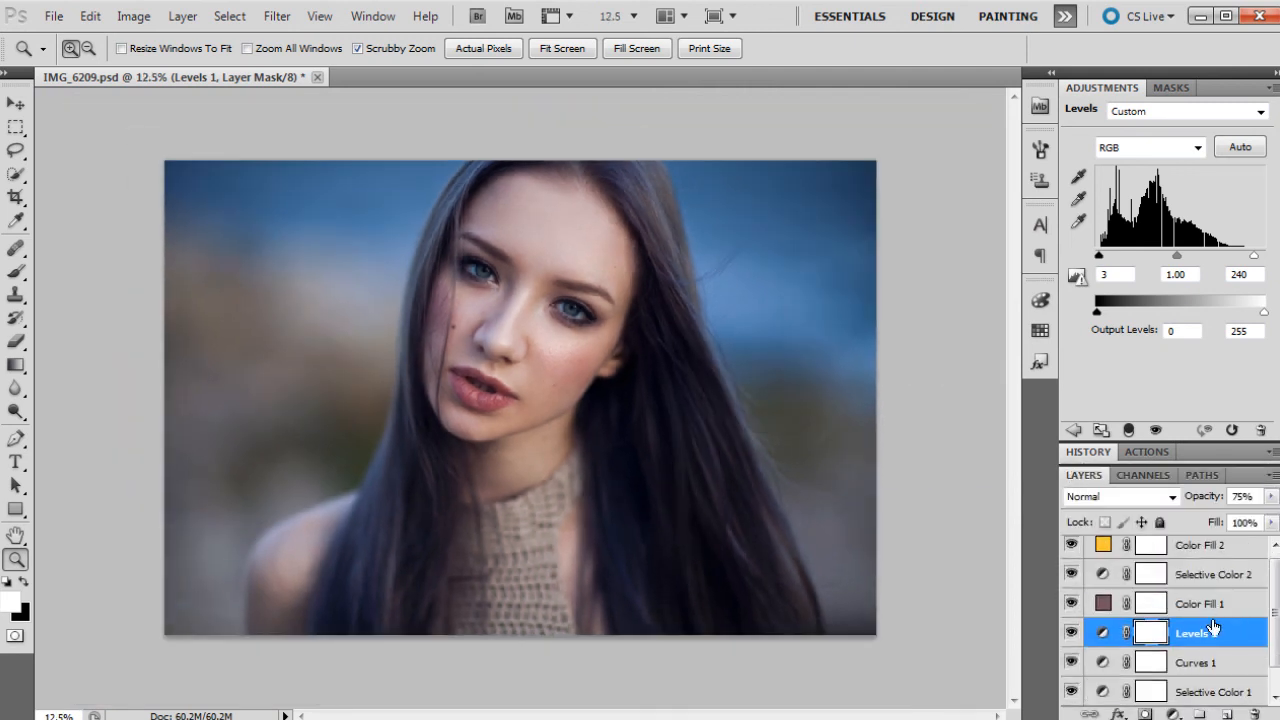